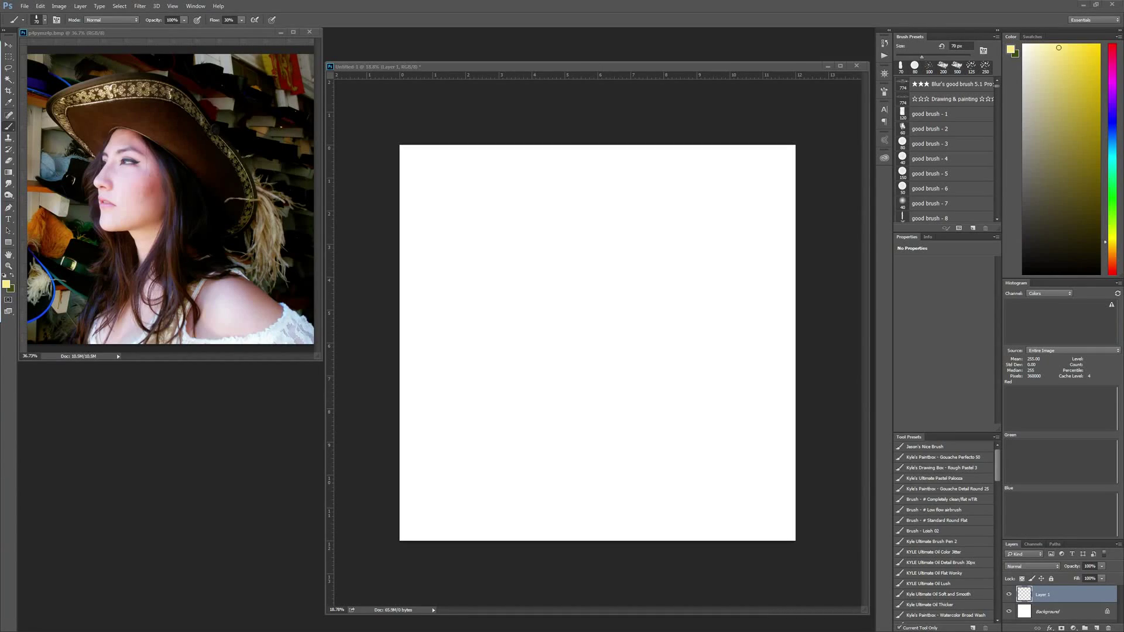
Step: Block in the pale pink head, neck and shoulder silhouette
mouse_move(548, 258)
mouse_down()
mouse_move(536, 326)
mouse_move(580, 234)
mouse_up()
drag(585, 380, 621, 468)
drag(562, 293, 603, 445)
drag(685, 433, 679, 480)
Step: With a smaller black brush, outline the chin, jaw, face profile and hair
key(bracketleft)
key(bracketleft)
key(bracketleft)
key(d)
drag(532, 302, 523, 324)
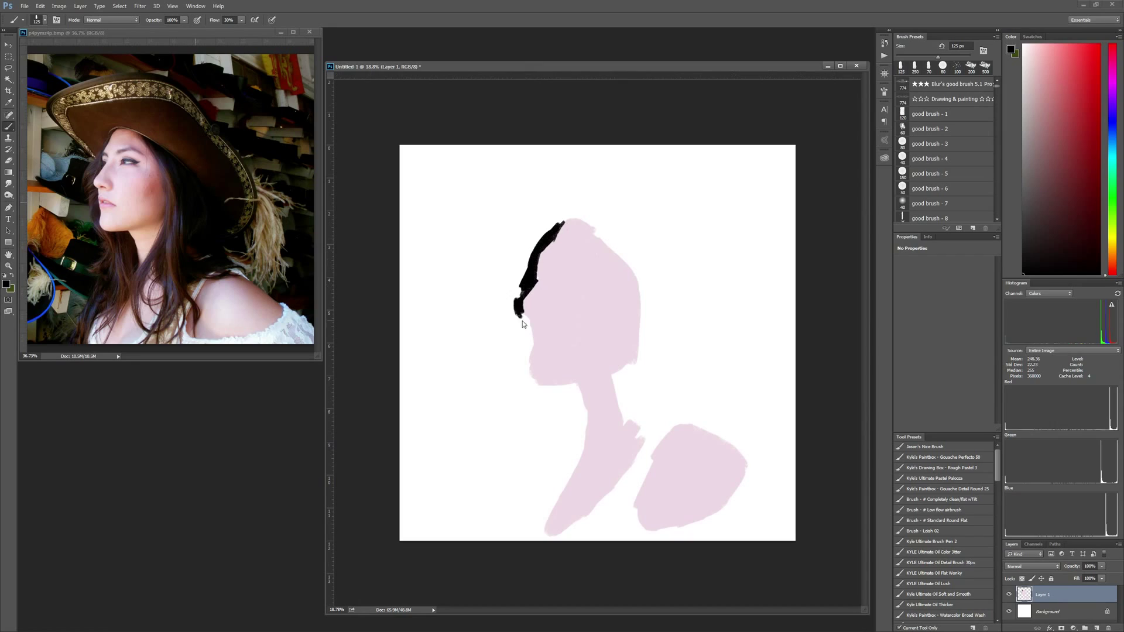
drag(538, 390, 576, 467)
mouse_move(559, 226)
mouse_down()
mouse_move(530, 398)
mouse_move(649, 474)
mouse_up()
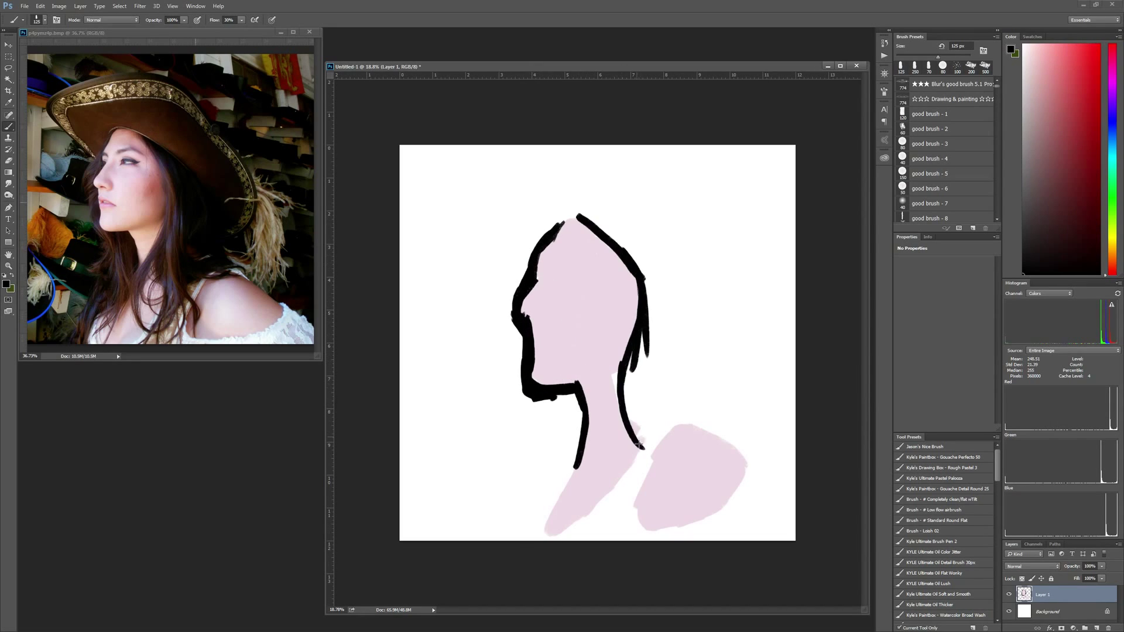
drag(644, 293, 641, 451)
alt+click(580, 310)
Step: Push out the pink nose tip and begin the brown hat crown and brim
drag(530, 290, 523, 309)
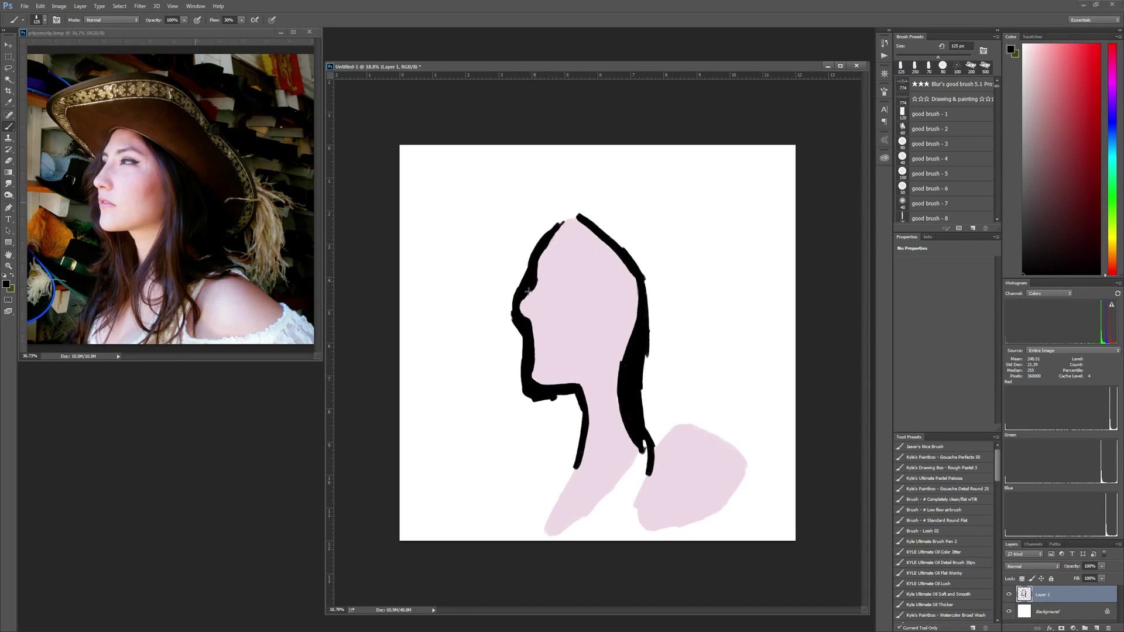
drag(576, 220, 527, 240)
mouse_move(518, 193)
mouse_down()
mouse_move(647, 176)
mouse_move(626, 187)
mouse_move(700, 334)
mouse_up()
Step: Fill in the wide brown hat crown and large right brim
mouse_move(644, 176)
mouse_down()
mouse_move(714, 290)
mouse_move(712, 328)
mouse_move(515, 245)
mouse_up()
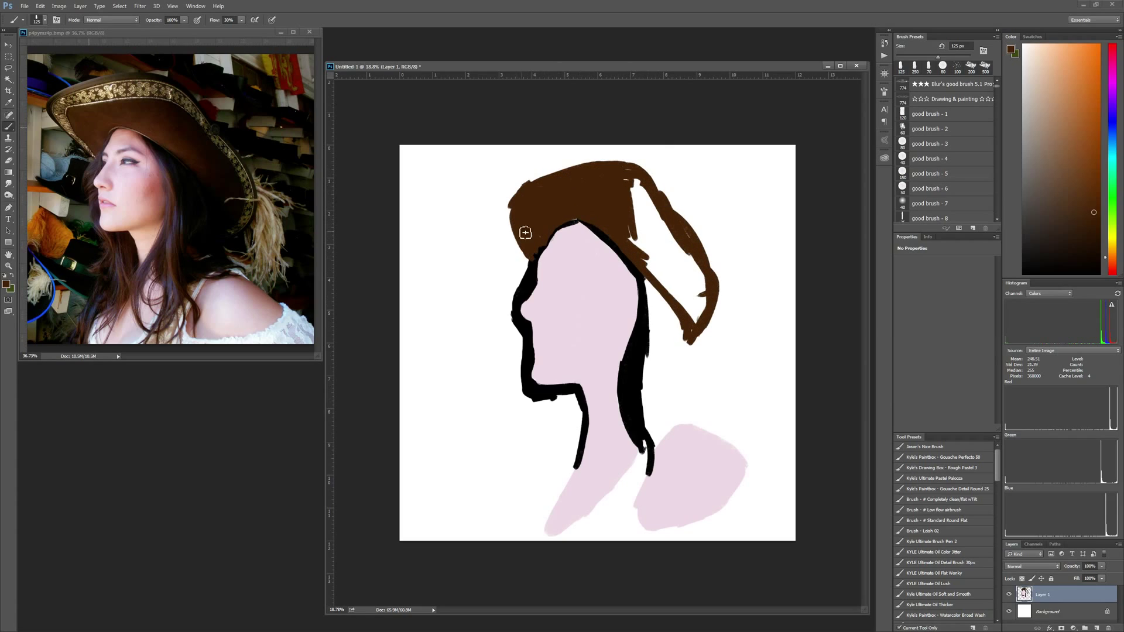
drag(609, 170, 492, 211)
drag(638, 182, 702, 316)
Step: Paint long black hair down both sides and thin strands over the neck
key(bracketleft)
key(bracketleft)
alt+click(647, 281)
drag(650, 278, 688, 425)
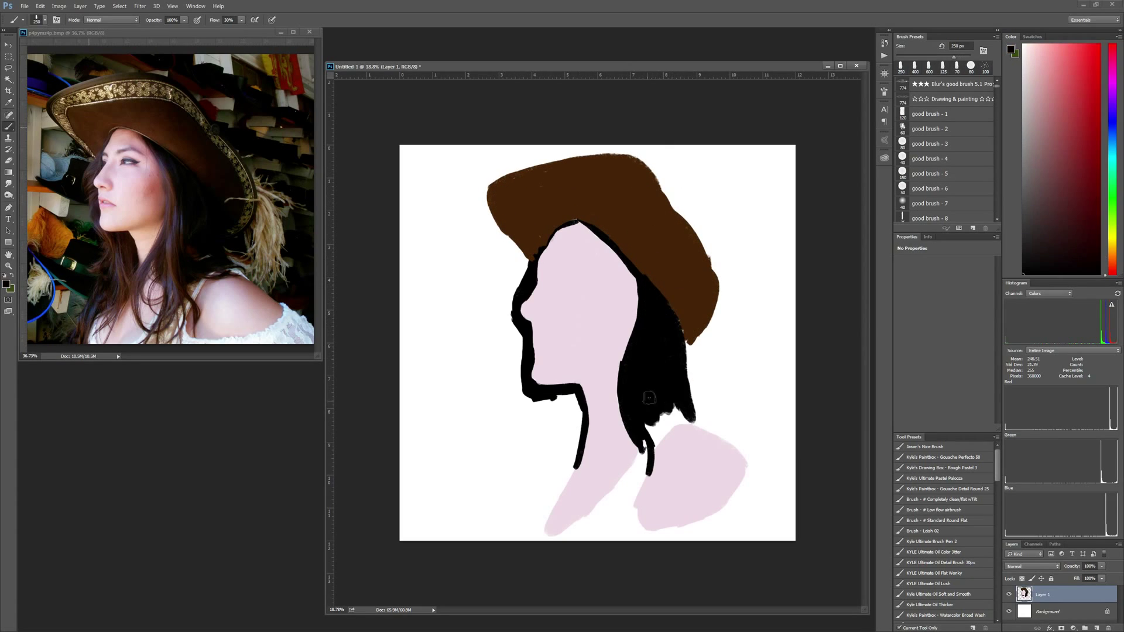
drag(580, 398, 544, 486)
drag(527, 358, 542, 533)
mouse_move(618, 374)
mouse_down()
mouse_move(594, 486)
mouse_move(609, 530)
mouse_up()
Step: Add darker brown shading across the hat with a larger brush
key(bracketright)
key(bracketright)
key(bracketright)
alt+click(685, 334)
mouse_move(702, 327)
mouse_down()
mouse_move(644, 187)
mouse_move(689, 319)
mouse_move(726, 263)
mouse_move(526, 164)
mouse_move(486, 246)
mouse_up()
Step: Widen the hat in dark brown and select a softer gouache brush preset
drag(638, 176, 497, 240)
alt+click(155, 186)
scroll(943, 526, down, 5)
click(943, 541)
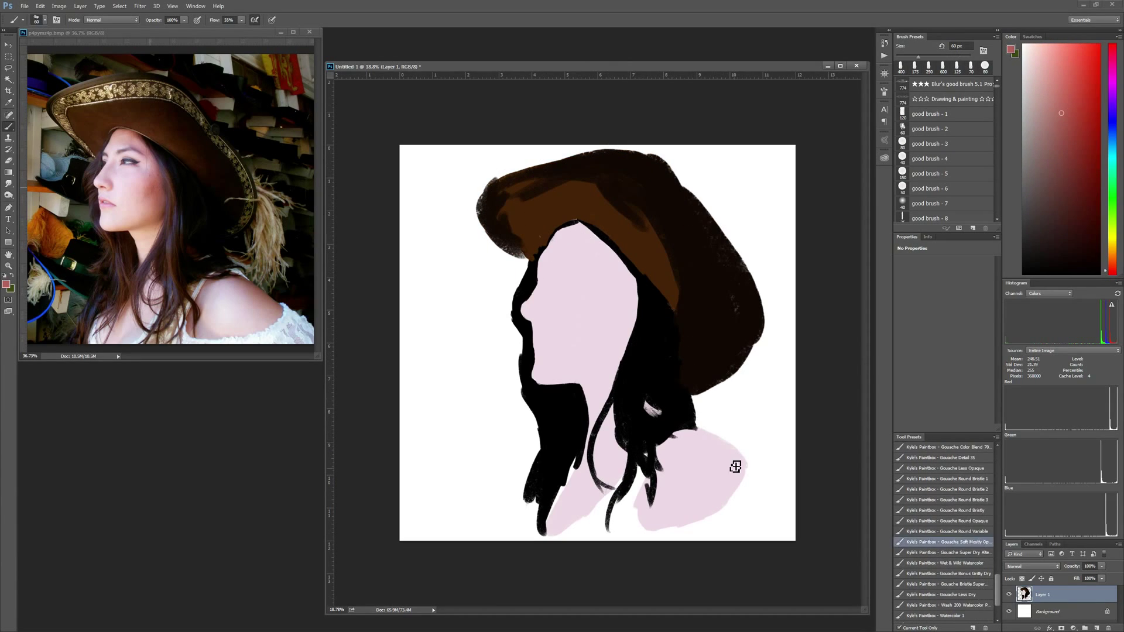
Step: Shade the cheek, jaw, forehead and nose in pinkish and lighter peach skin tones
drag(629, 305, 594, 345)
drag(545, 380, 611, 369)
drag(547, 249, 592, 234)
drag(554, 287, 535, 334)
key(bracketleft)
key(bracketleft)
key(bracketleft)
mouse_move(615, 234)
mouse_down()
mouse_move(633, 304)
mouse_move(550, 246)
mouse_up()
drag(539, 351, 611, 375)
mouse_move(562, 305)
mouse_down()
mouse_move(576, 270)
mouse_move(593, 269)
mouse_up()
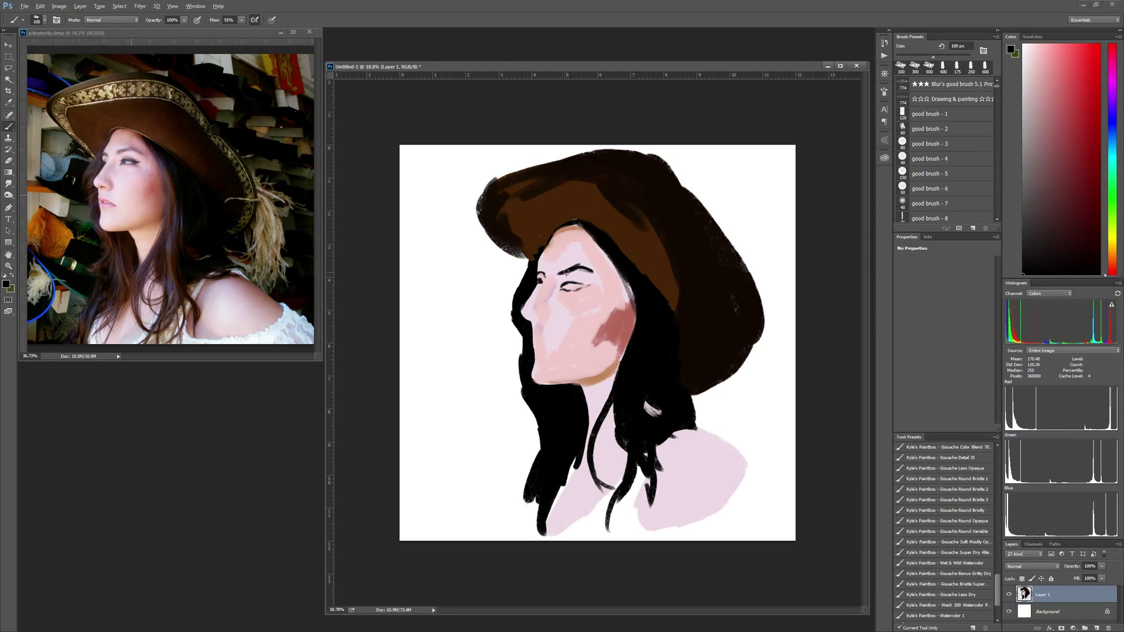
Step: Darken the eyebrow and eye line and add a pink-red lip stroke
drag(559, 266, 591, 264)
drag(562, 284, 588, 282)
alt+click(611, 330)
mouse_move(537, 316)
mouse_down()
mouse_move(551, 319)
mouse_move(553, 384)
mouse_up()
Step: Repaint the cheek, jaw and lips in skin tone with a 200 px brush
drag(615, 322, 597, 375)
alt+click(615, 246)
key(bracketright)
key(bracketright)
key(bracketright)
drag(550, 246, 592, 211)
alt+click(568, 229)
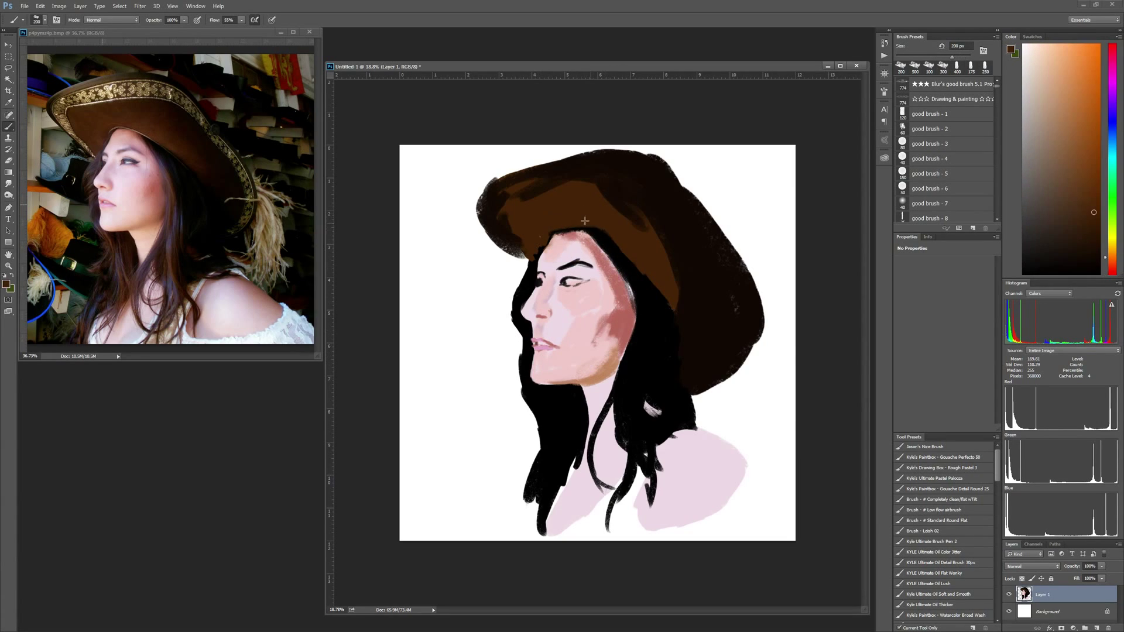
key(bracketleft)
key(bracketleft)
key(bracketleft)
mouse_move(997, 462)
mouse_down()
mouse_move(996, 524)
mouse_move(997, 488)
mouse_up()
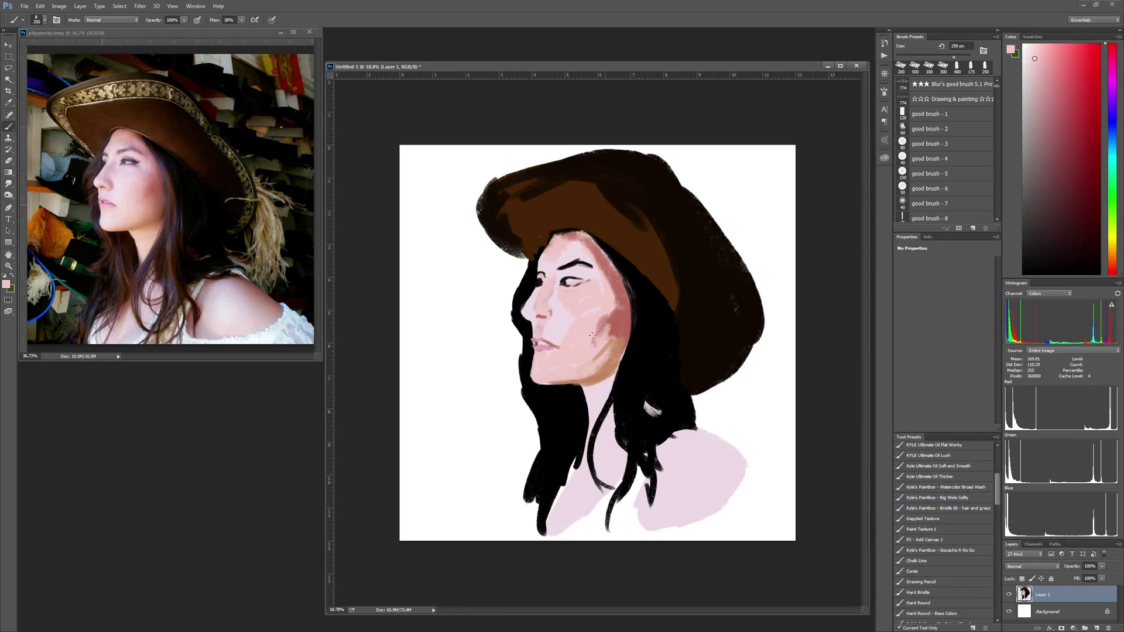
click(942, 508)
Step: Soften the hair edges and paint red-brown strokes over the lower hair, neck and shoulder
key(bracketright)
key(bracketright)
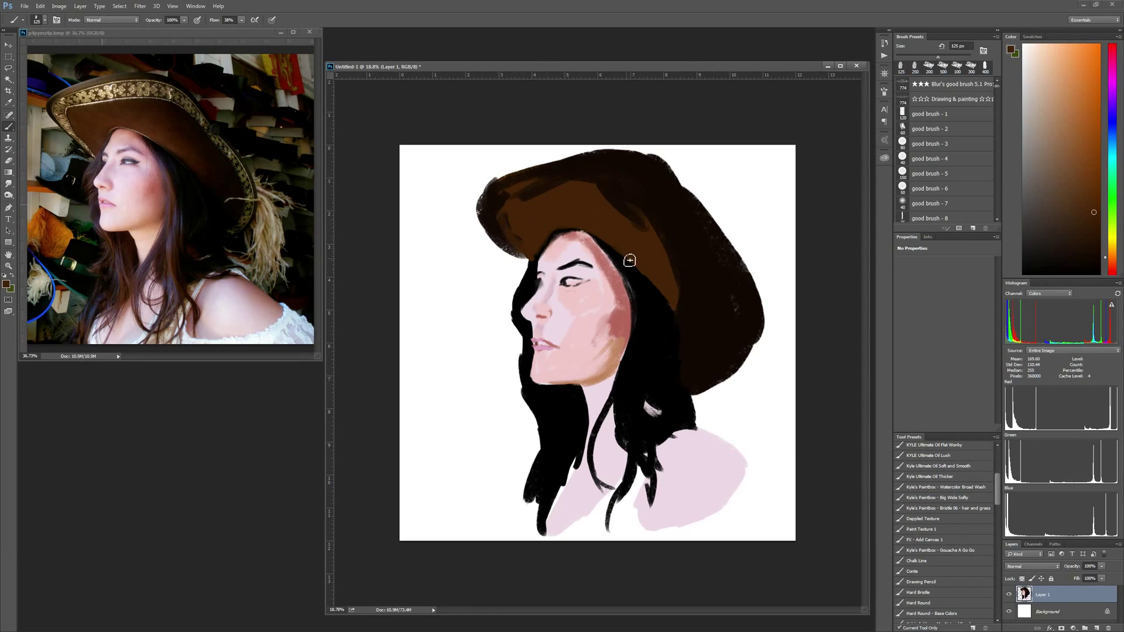
drag(518, 260, 524, 389)
drag(620, 264, 611, 521)
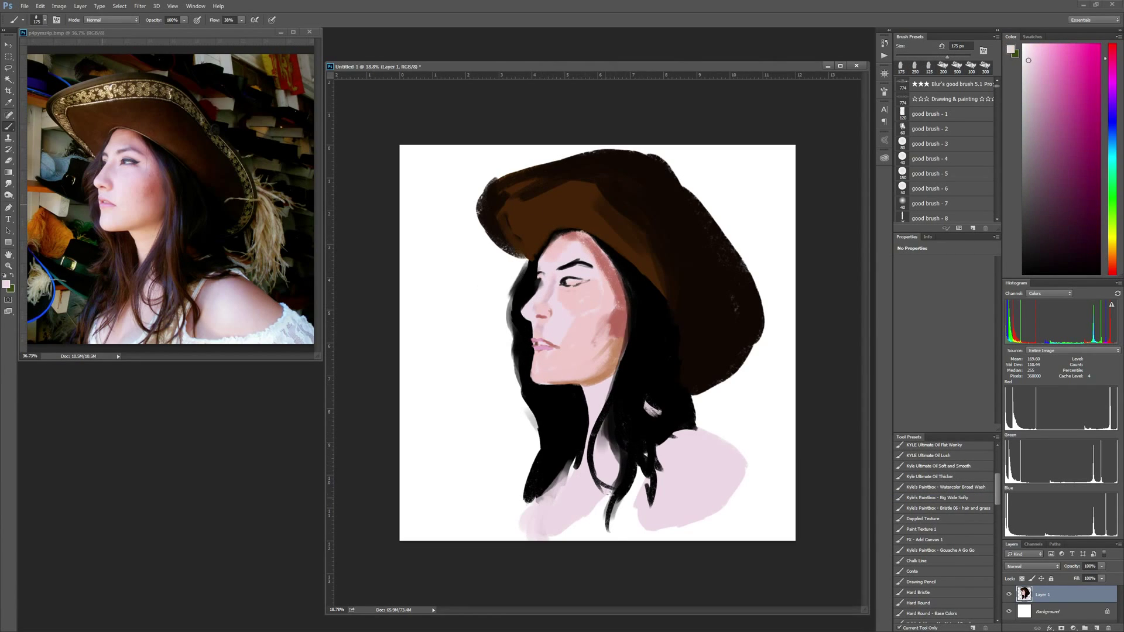
alt+click(592, 369)
drag(621, 480, 562, 533)
drag(715, 451, 706, 421)
Step: Extend the hat's top and left edges and add tan strokes beside the hair and shoulder
mouse_move(650, 155)
mouse_down()
mouse_move(497, 188)
mouse_move(597, 156)
mouse_up()
drag(486, 181, 516, 263)
alt+click(263, 228)
drag(773, 316, 726, 433)
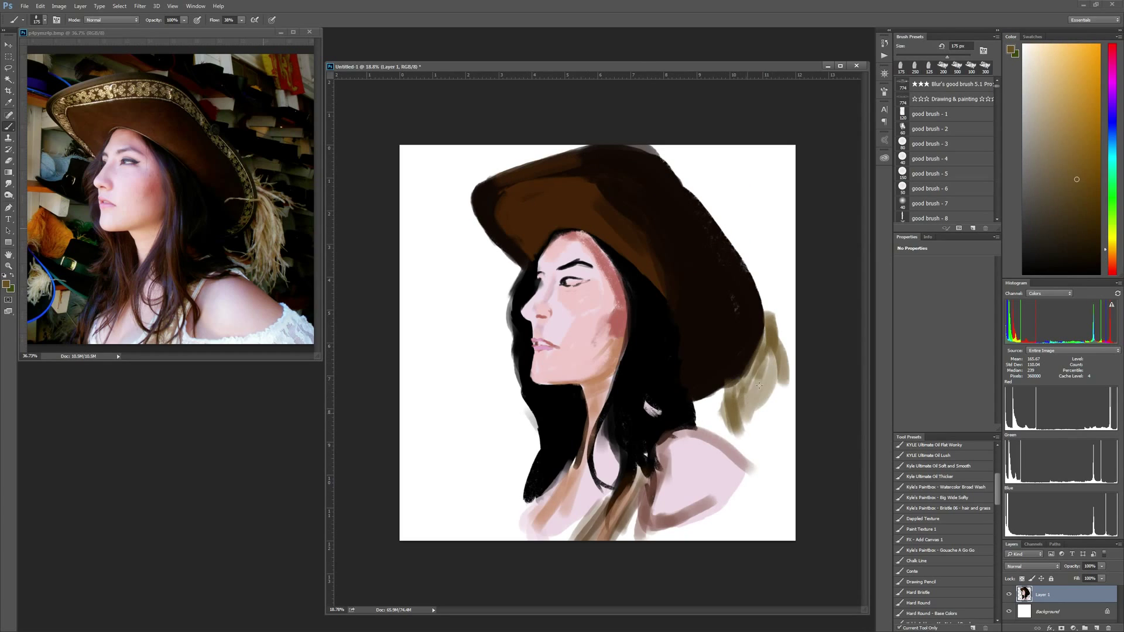
drag(761, 381, 670, 465)
Step: Retouch the forehead skin in pinkish red with a 90 px brush
key(bracketleft)
key(bracketleft)
key(bracketleft)
alt+click(535, 315)
drag(580, 246, 594, 281)
drag(609, 340, 544, 380)
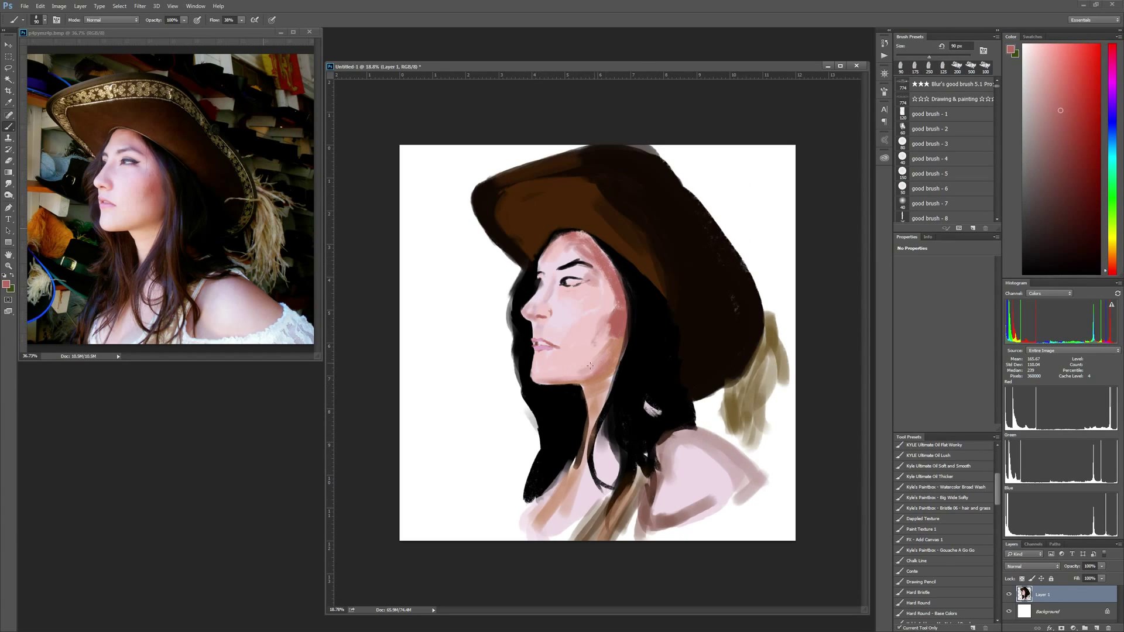
Step: Paint dark brown strands over the black hair and retouch the forehead near the eyebrow
alt+click(626, 275)
mouse_move(586, 240)
mouse_down()
mouse_move(621, 263)
mouse_move(603, 480)
mouse_up()
mouse_move(562, 433)
mouse_down()
mouse_move(526, 279)
mouse_move(521, 527)
mouse_up()
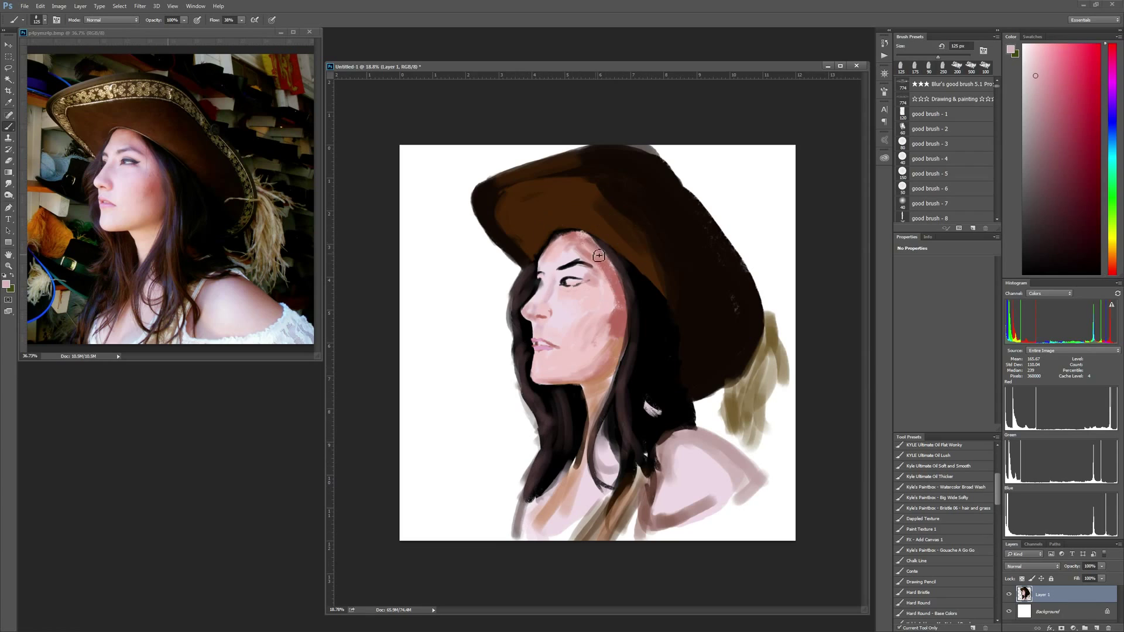
alt+click(591, 251)
drag(586, 246, 609, 287)
alt+click(551, 270)
drag(544, 271, 551, 254)
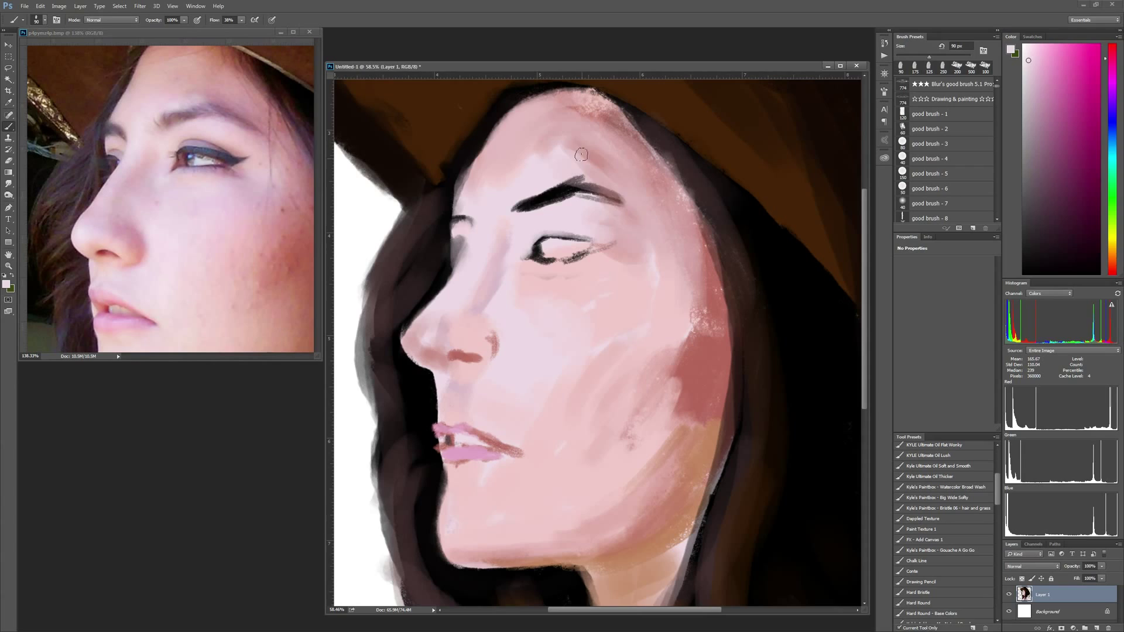
Step: Lighten the skin around the brow and add dark crease and hairline strokes by the eye
drag(562, 176, 632, 140)
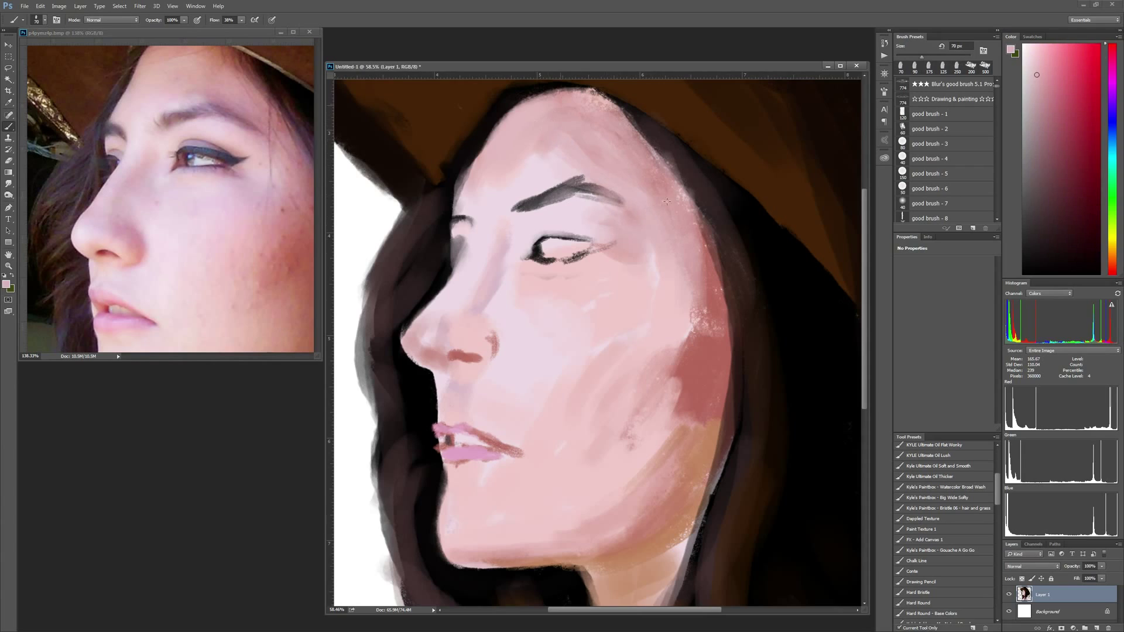
mouse_move(515, 199)
mouse_down()
mouse_move(547, 216)
mouse_move(540, 259)
mouse_up()
mouse_move(603, 230)
mouse_down()
mouse_move(534, 235)
mouse_move(609, 260)
mouse_up()
alt+click(206, 167)
alt+click(557, 231)
alt+click(546, 244)
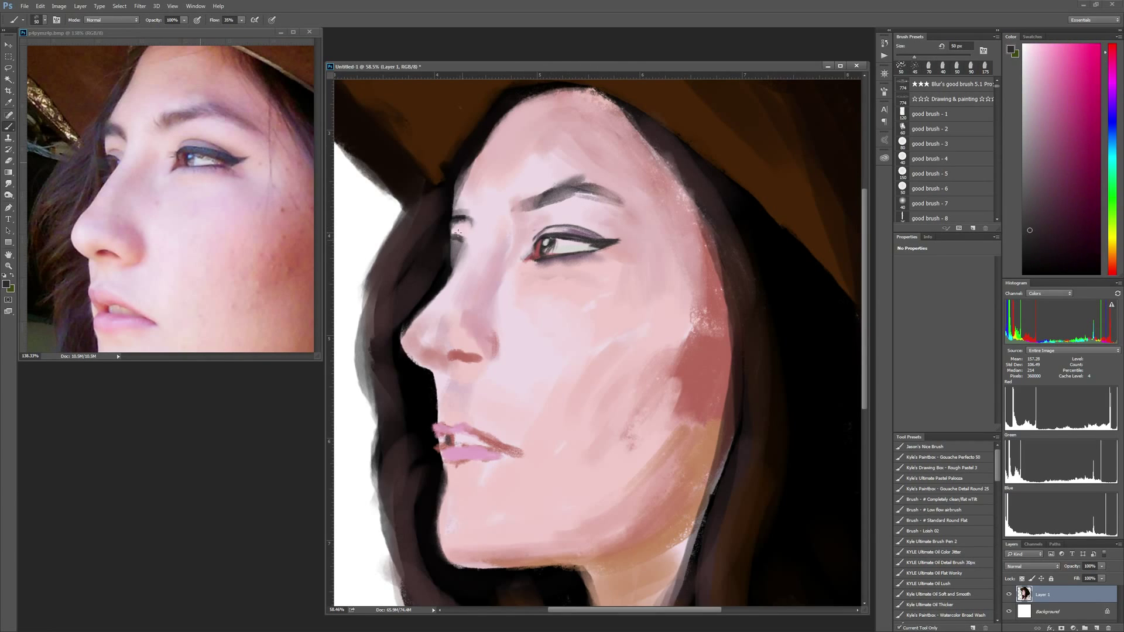
drag(456, 249, 463, 229)
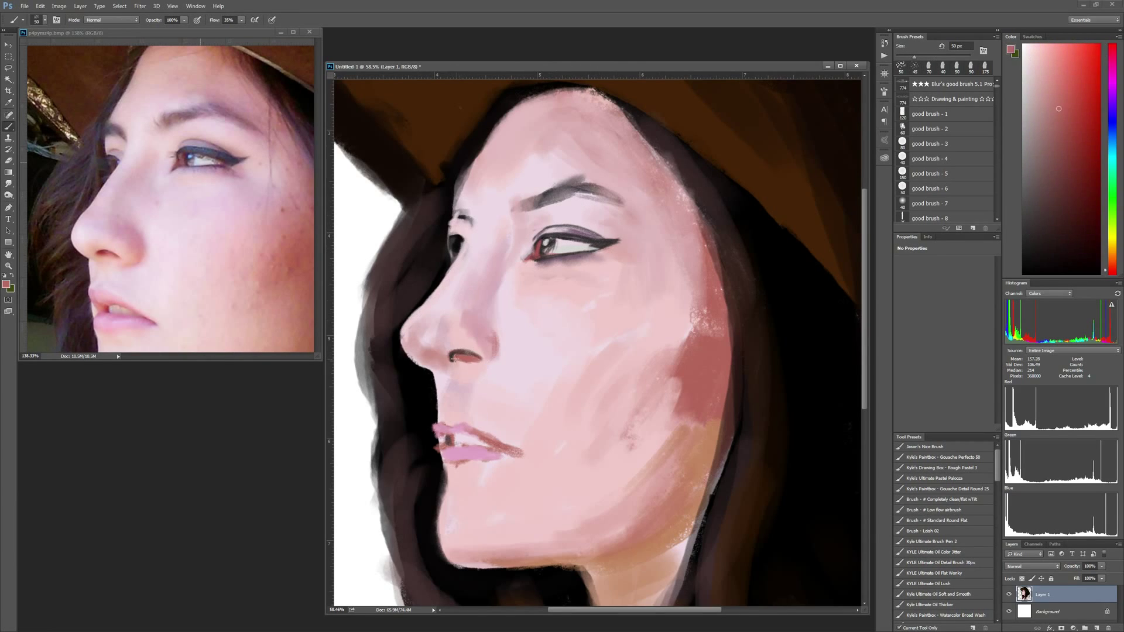
Step: Lighten the hair edge beside the upper lip and thicken the eyebrow
alt+click(413, 307)
drag(436, 371, 449, 414)
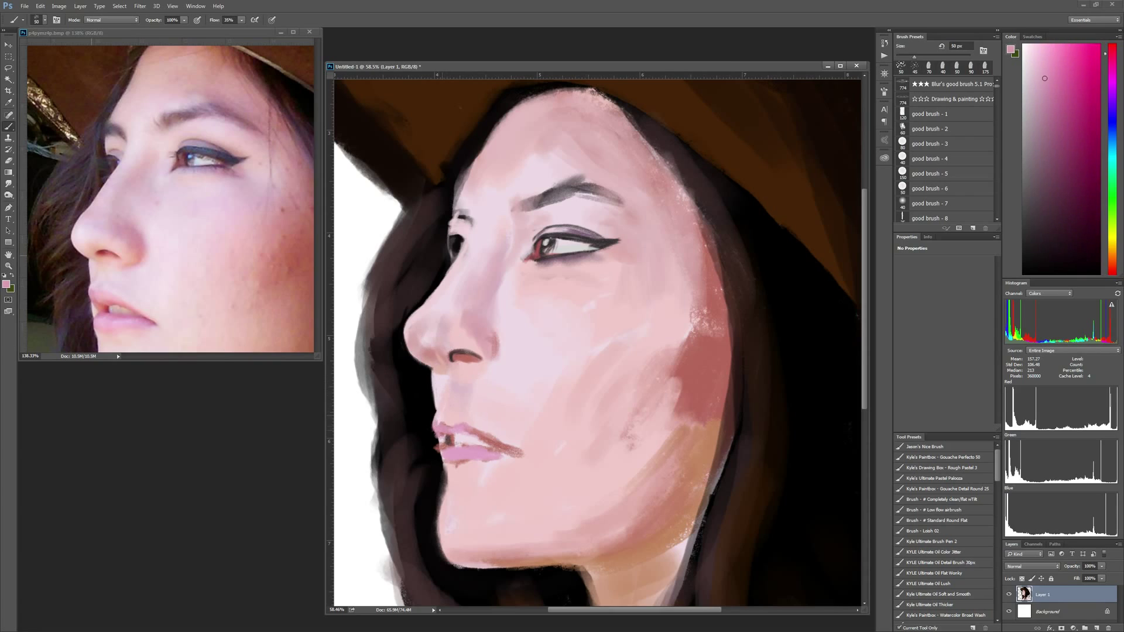
alt+click(479, 140)
mouse_move(512, 209)
mouse_down()
mouse_move(562, 186)
mouse_move(638, 210)
mouse_up()
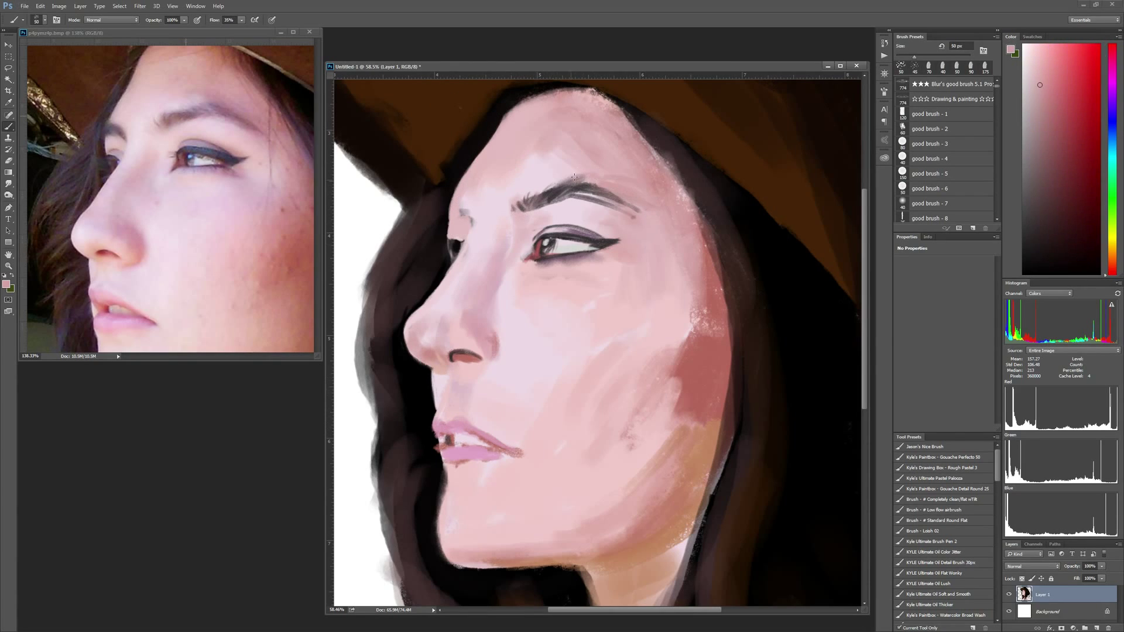
Step: Lasso-select the area around the eye
alt+click(459, 239)
key(l)
drag(603, 154, 527, 173)
Step: Save the painting as '239 colourlesslight.psd' in the 201-300 folder
key(ctrl+shift+s)
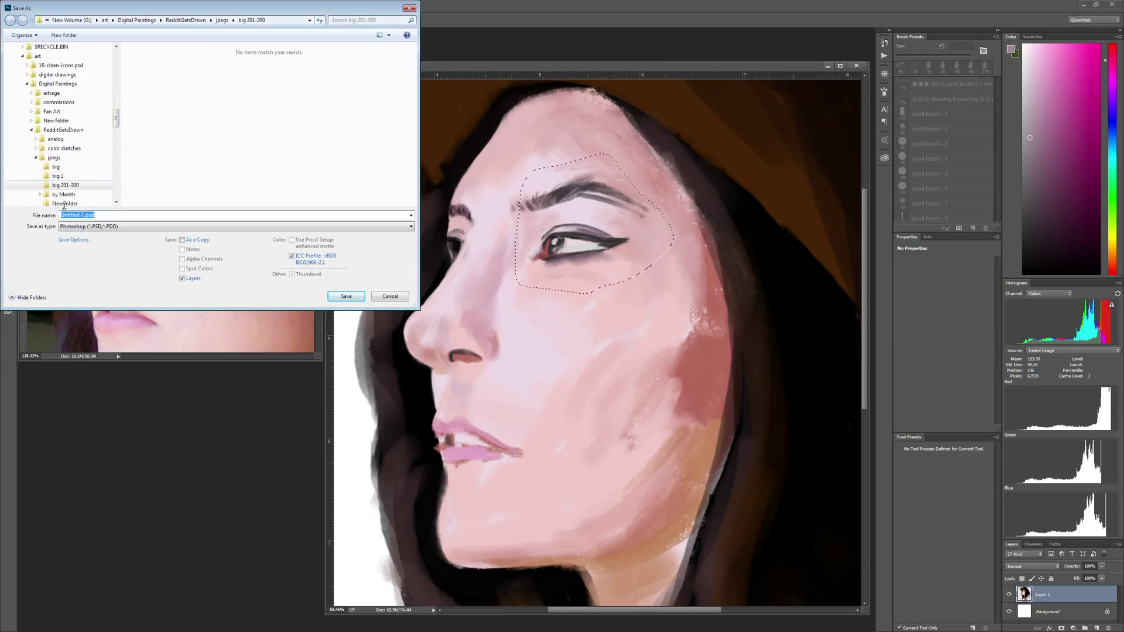
click(61, 185)
text(ight)
key(Return)
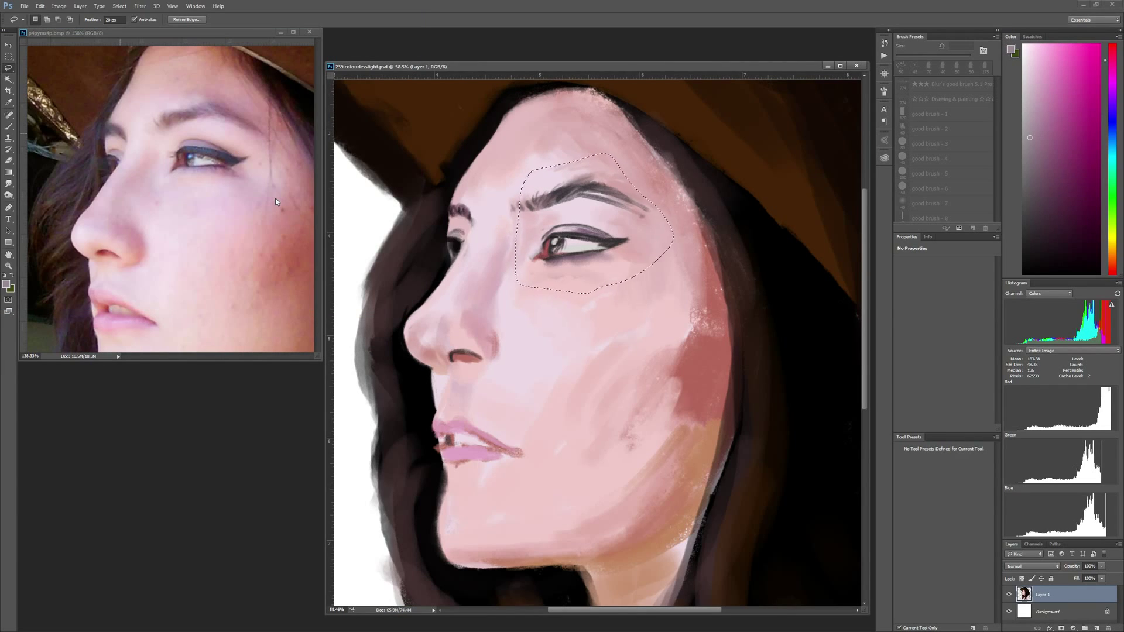
Step: Deselect, then raise the lips, chin and jawline, covering the old chin edge with hair
key(ctrl+d)
key(b)
alt+click(453, 354)
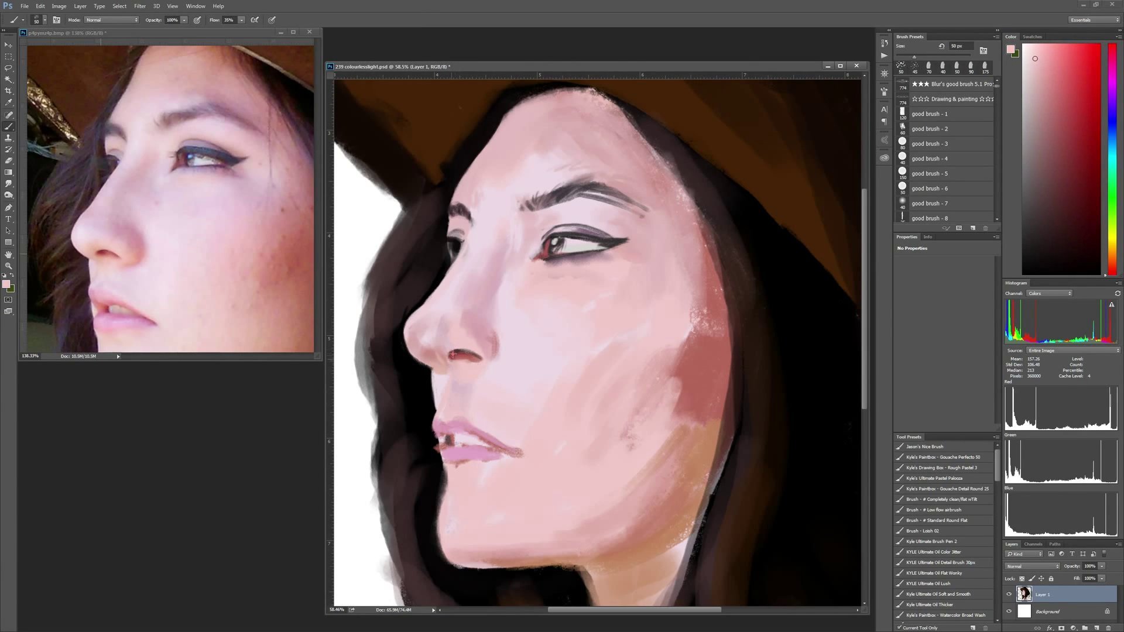
click(9, 68)
drag(436, 404, 650, 574)
drag(527, 504, 526, 483)
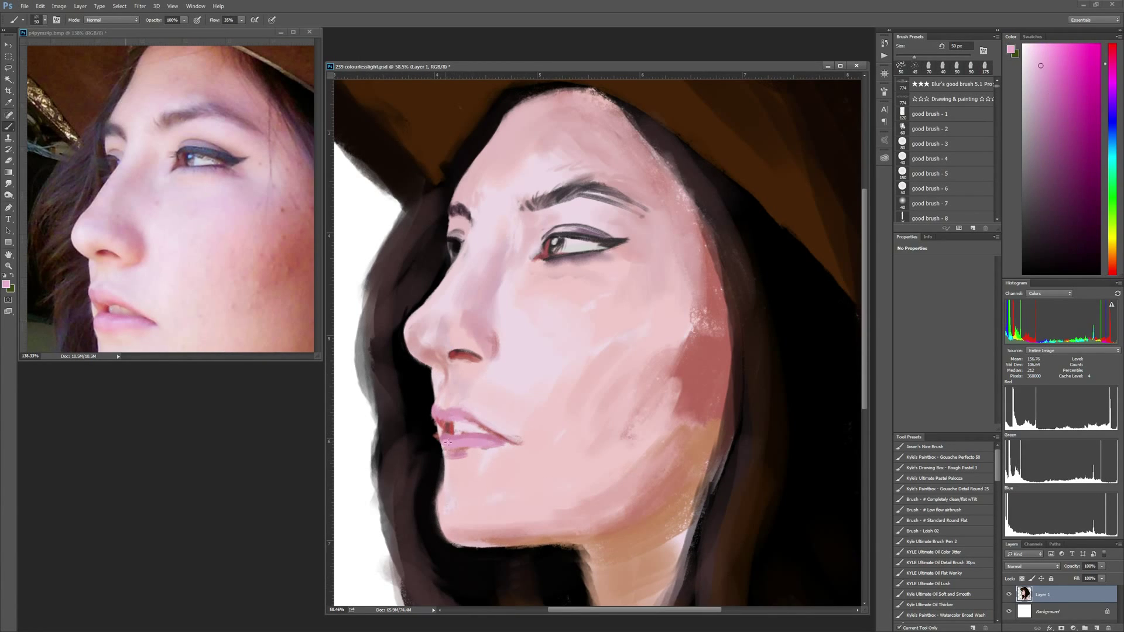
Step: Add light pink strokes beside the eye and on the cheek, and darken the cheek
alt+click(680, 327)
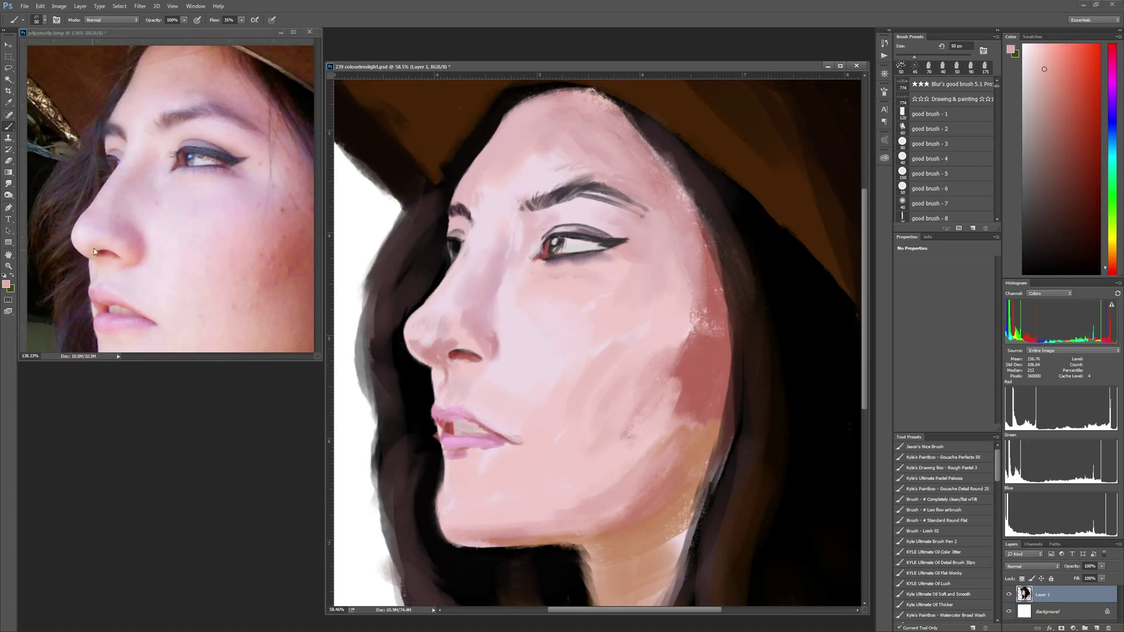
alt+click(483, 358)
alt+click(571, 286)
key(])
key(])
key(])
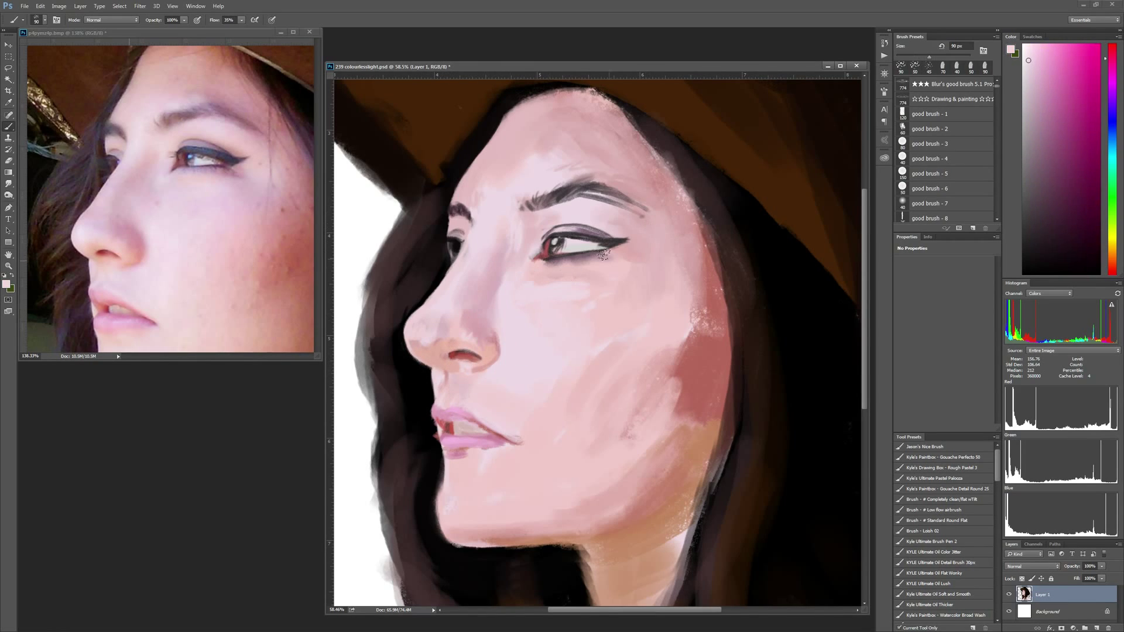
drag(582, 208, 641, 234)
drag(632, 404, 676, 360)
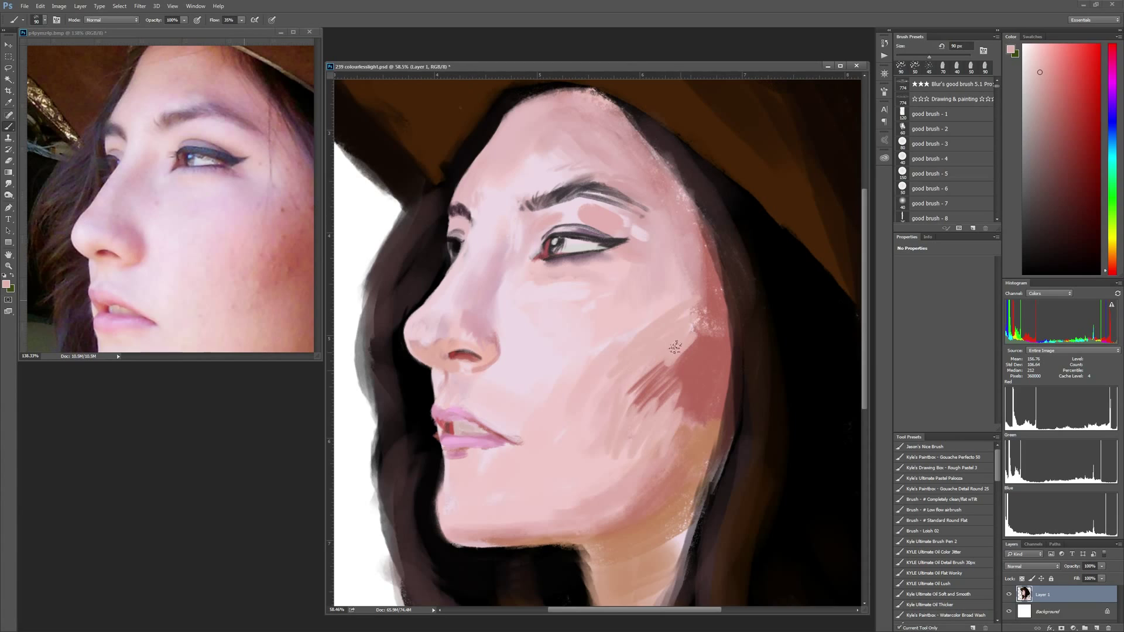
alt+click(483, 350)
alt+click(627, 248)
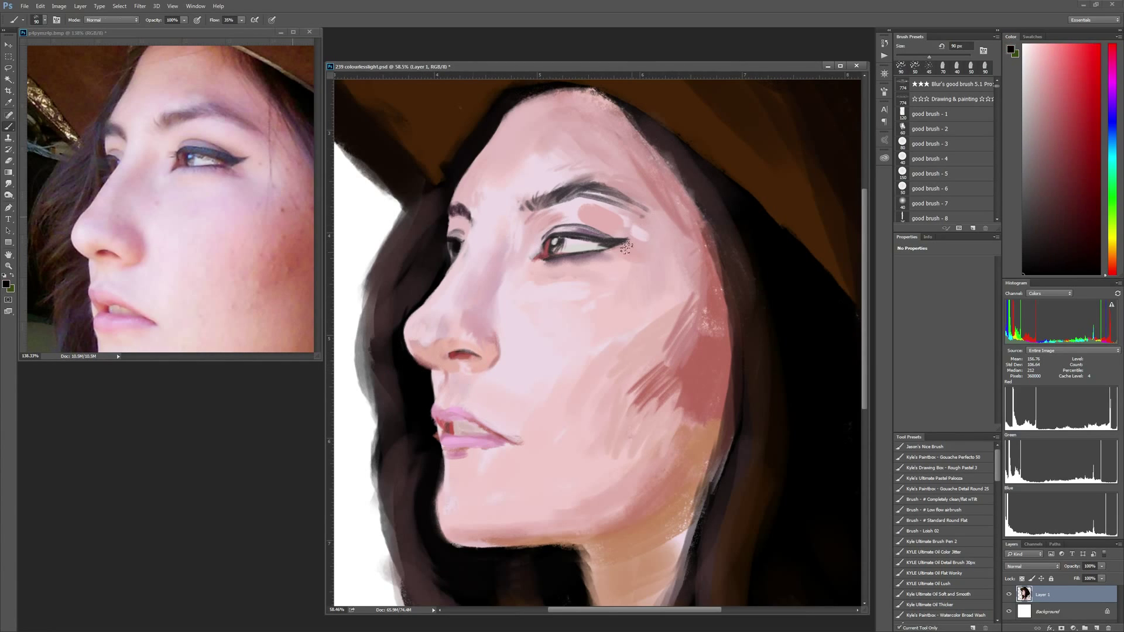
alt+click(551, 286)
Step: With the 200 px preset, paint a broad mauve shadow across the cheek
alt+click(405, 319)
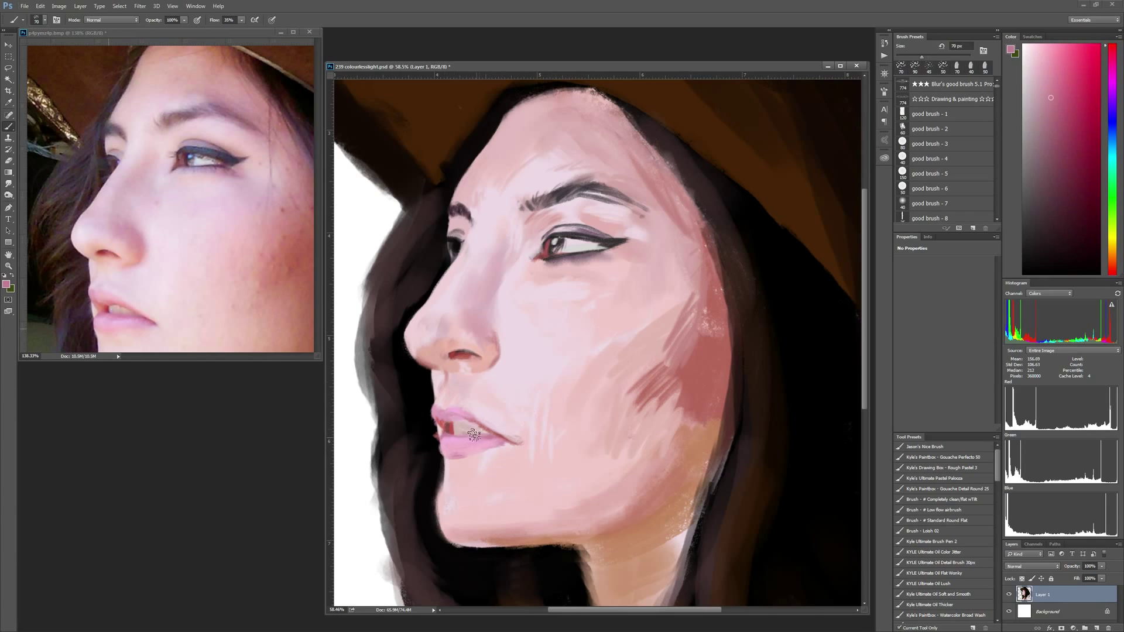
alt+click(454, 423)
scroll(943, 527, down, 10)
click(948, 593)
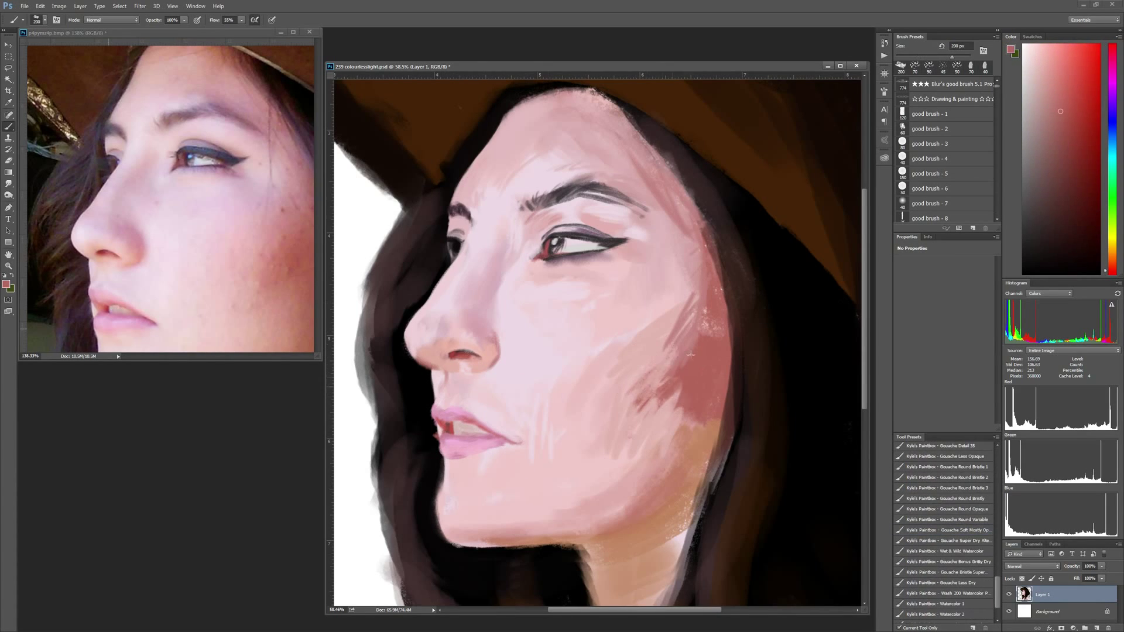
drag(691, 311, 621, 410)
alt+click(499, 313)
Step: Sample a new skin colour and paint strokes across the lower neck area
drag(320, 359, 320, 581)
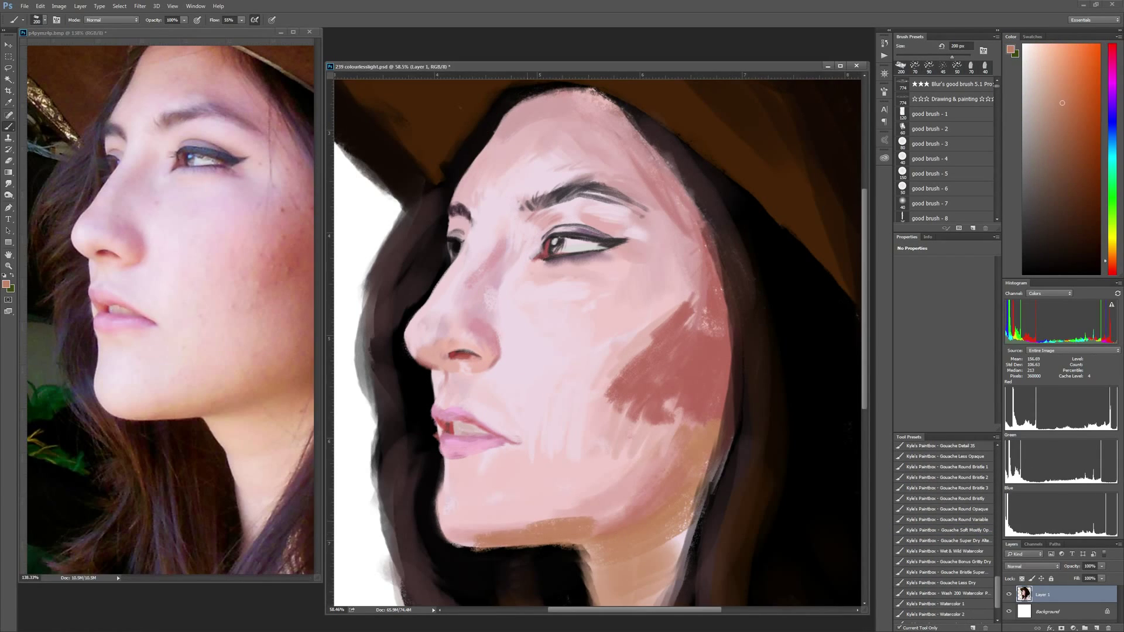
alt+click(515, 497)
drag(591, 510, 649, 530)
drag(439, 516, 550, 480)
drag(574, 527, 661, 504)
scroll(1000, 569, up, 4)
scroll(999, 570, up, 5)
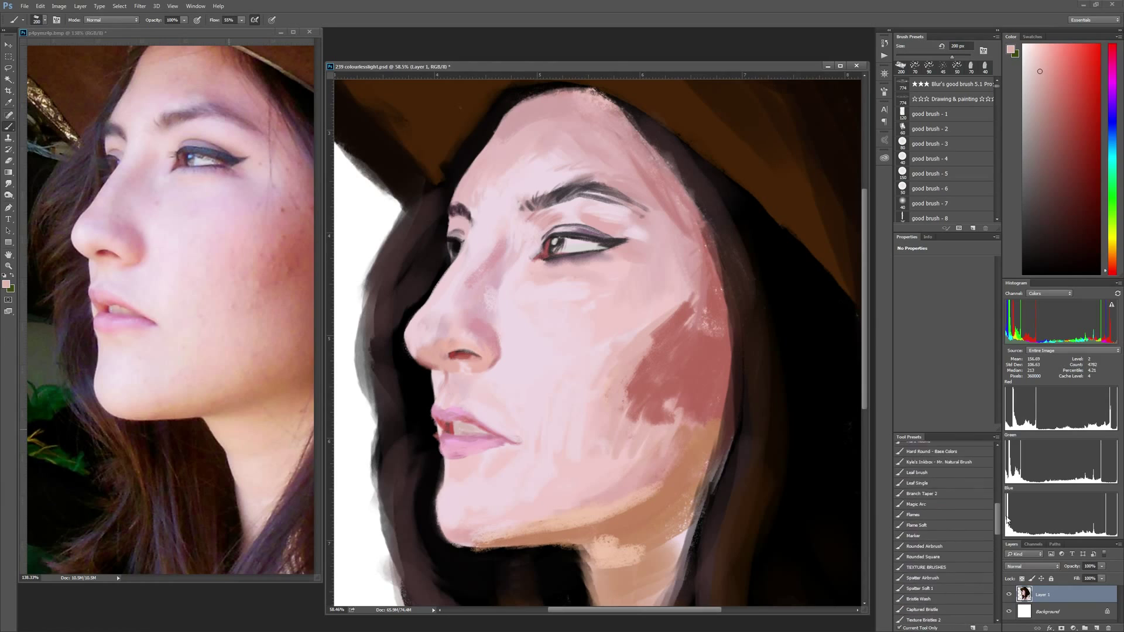
Step: With the 125 px preset, repaint the cheek and add a light stroke along the nose bridge
click(942, 480)
drag(656, 328, 644, 410)
alt+click(620, 480)
mouse_move(468, 293)
mouse_down()
mouse_move(490, 274)
mouse_move(431, 316)
mouse_move(479, 396)
mouse_up()
Step: Smooth the brown cheek patch and blend it into a rose blush
alt+click(490, 274)
key(bracketleft)
key(bracketleft)
key(bracketright)
key(bracketright)
key(bracketright)
mouse_move(650, 322)
mouse_down()
mouse_move(615, 468)
mouse_move(621, 374)
mouse_up()
alt+click(638, 351)
drag(662, 445, 603, 503)
alt+click(653, 421)
mouse_move(650, 409)
mouse_down()
mouse_move(621, 281)
mouse_move(568, 421)
mouse_up()
alt+click(621, 293)
scroll(649, 331, down, 3)
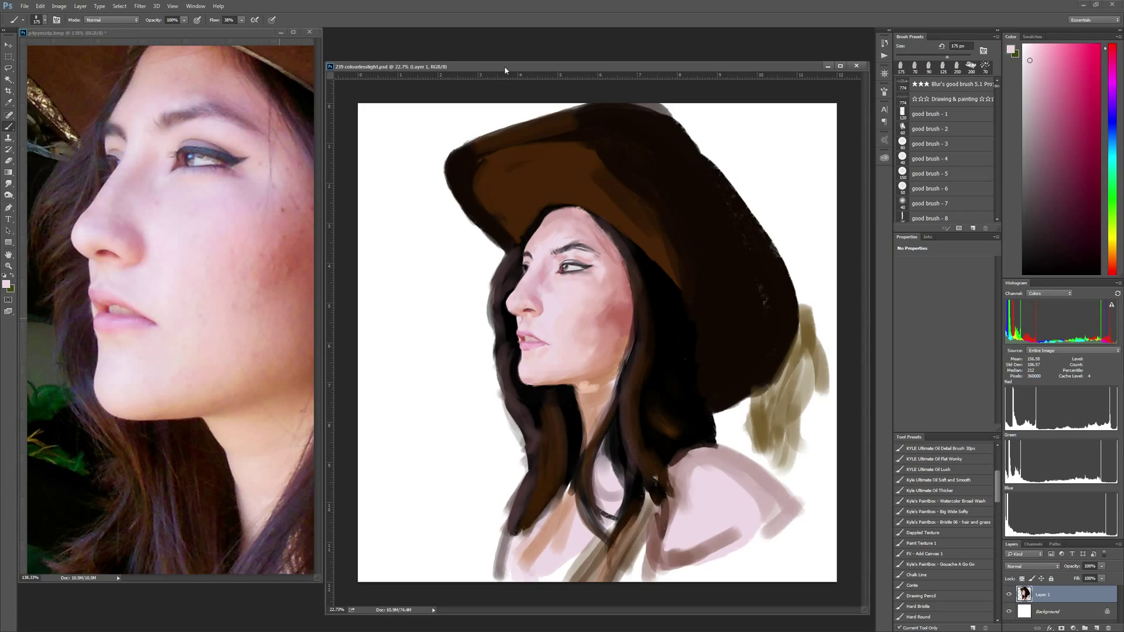
Step: Zoom in and paint peach skin strokes over the jaw and neck with a smaller brush
scroll(578, 349, up, 3)
key(bracketleft)
key(bracketleft)
key(bracketleft)
alt+click(579, 421)
mouse_move(591, 550)
mouse_down()
mouse_move(635, 479)
mouse_move(603, 433)
mouse_up()
alt+click(635, 479)
drag(691, 328, 638, 492)
alt+click(493, 392)
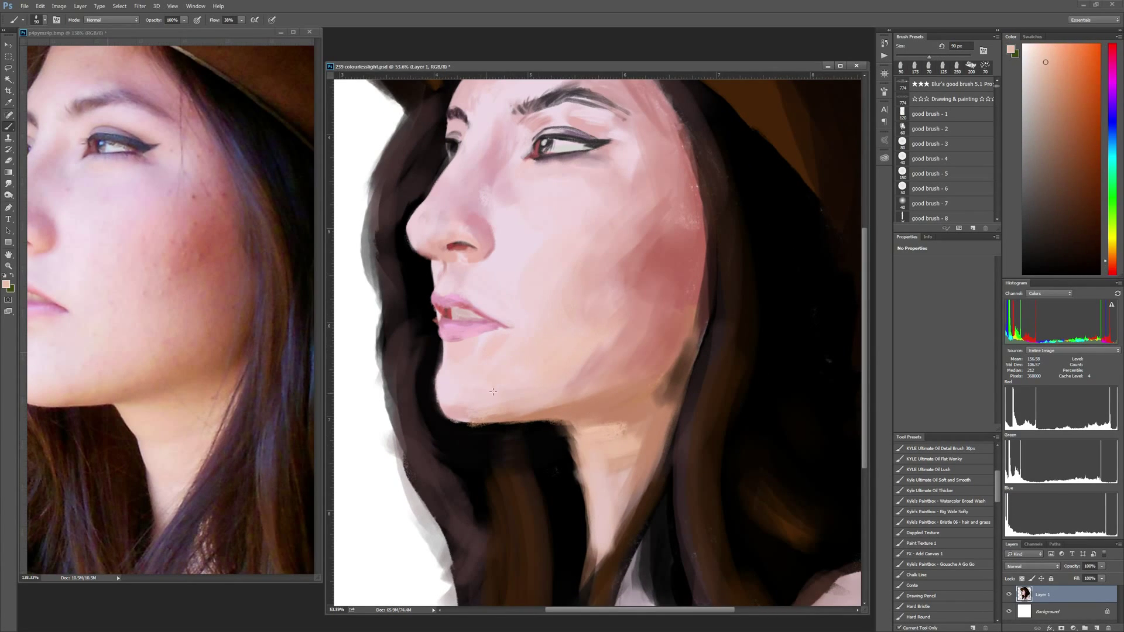
drag(493, 392, 632, 492)
drag(626, 339, 567, 389)
Step: Add fine dark red eye detail with a 10 px brush, then smudge-blend the area
alt+click(583, 148)
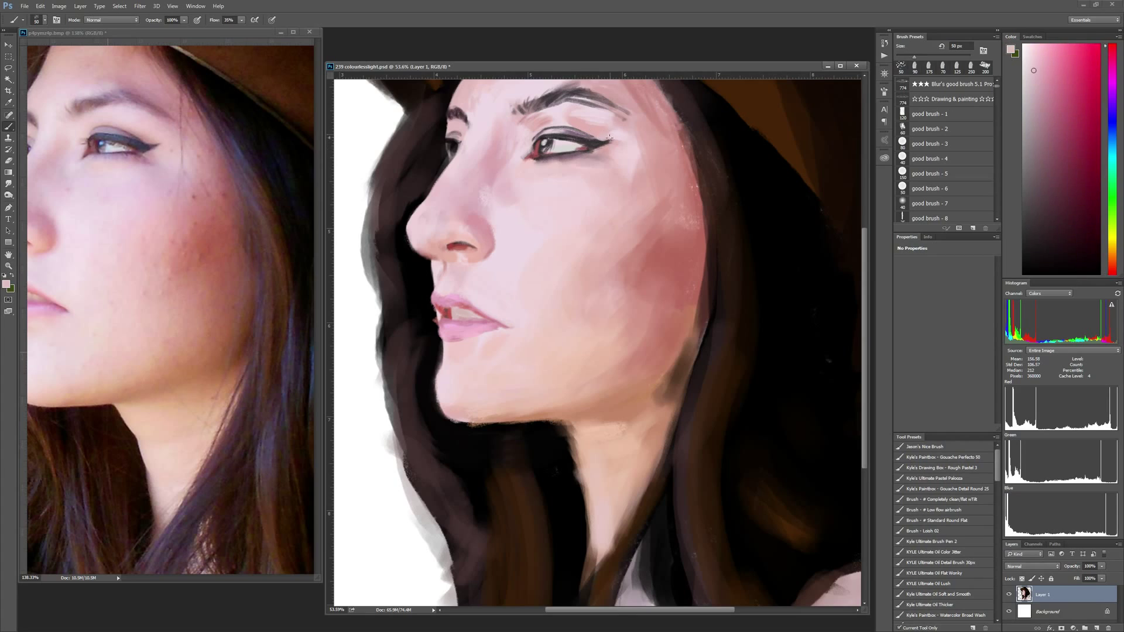
alt+click(609, 139)
key(bracketleft)
key(bracketleft)
key(bracketleft)
alt+click(538, 145)
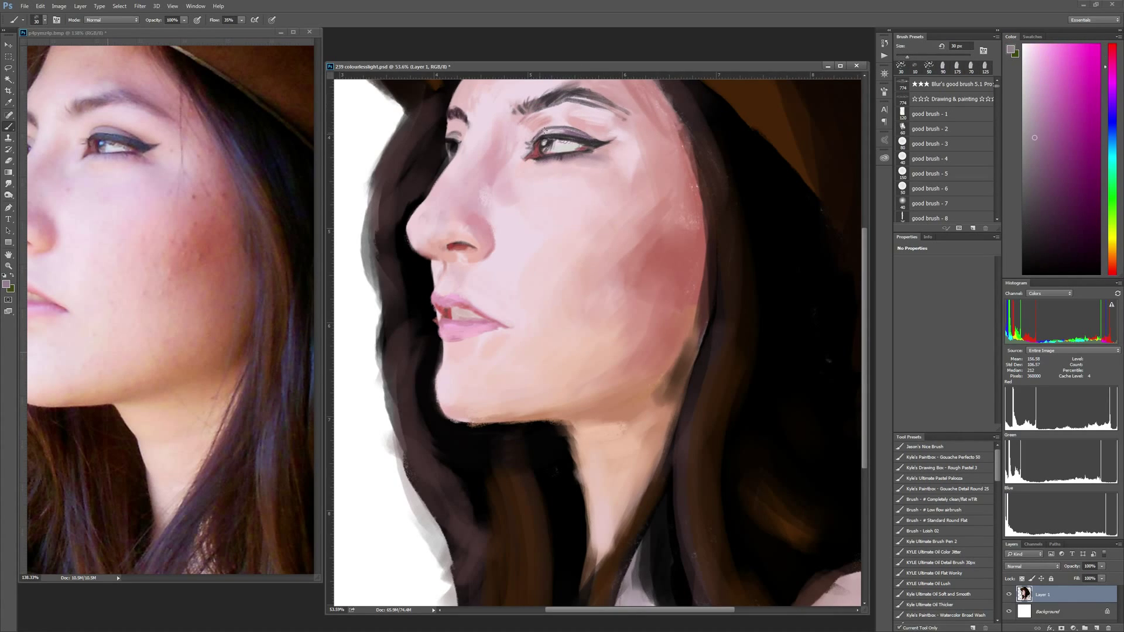
alt+click(547, 144)
key(r)
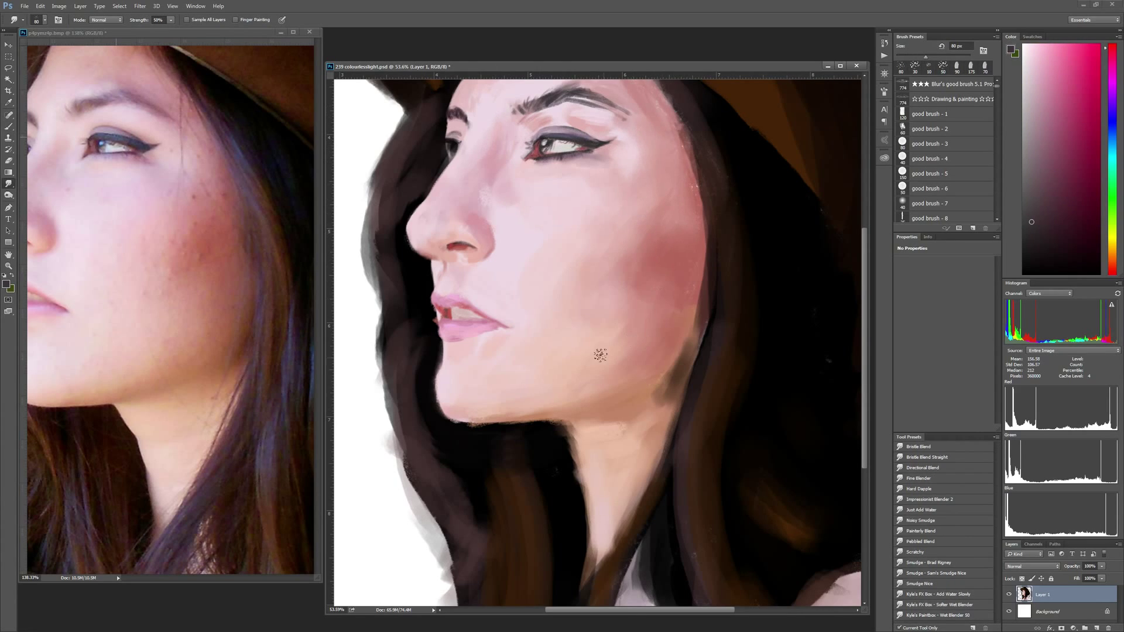
key(b)
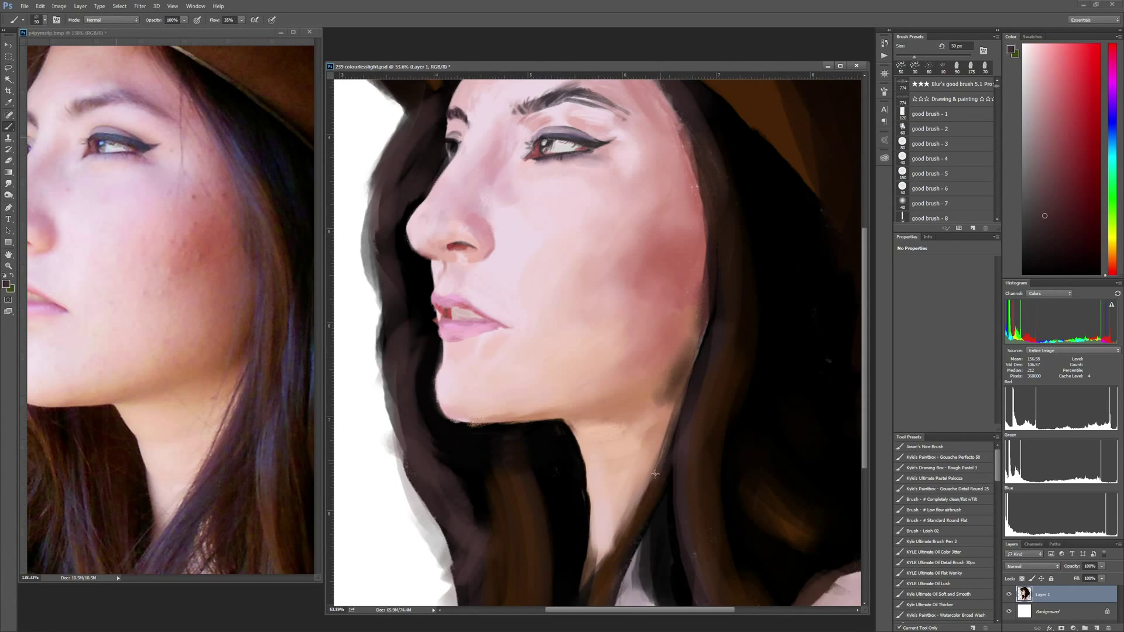
Step: Pan up to the hat, then darken the hairline and right-side hair with near-black strokes at 90 px
drag(670, 399, 658, 551)
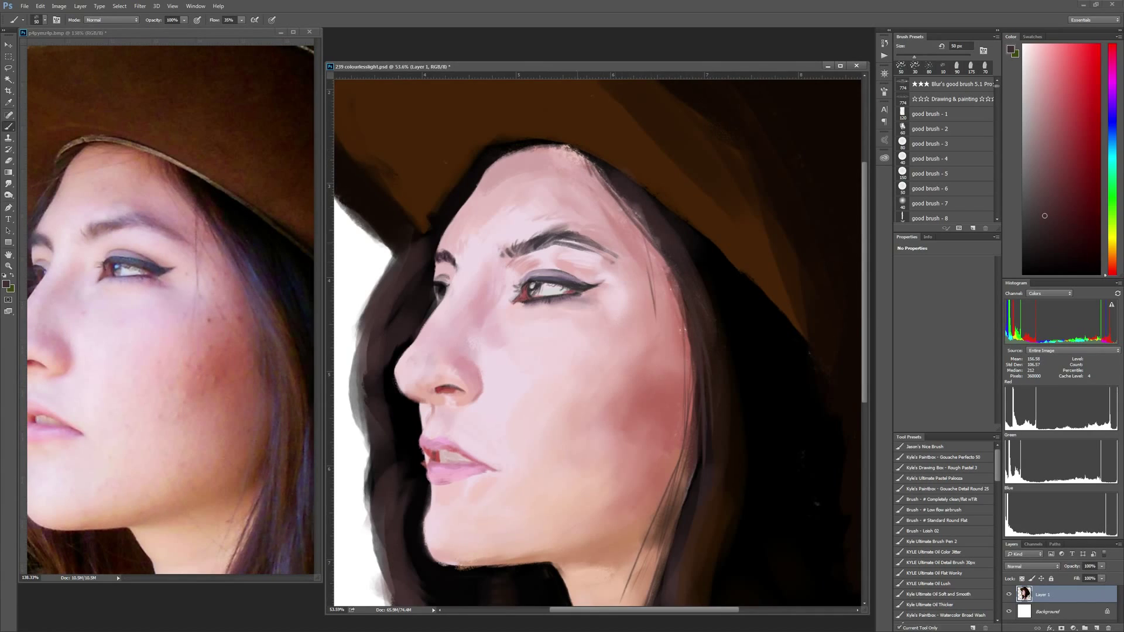
drag(230, 296, 248, 422)
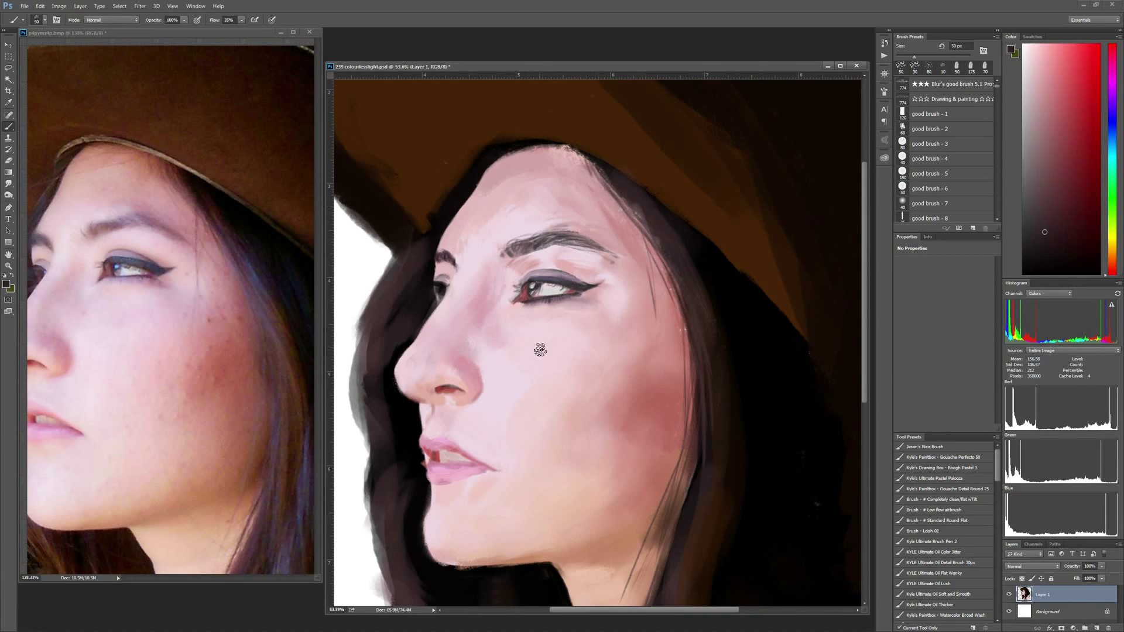
drag(661, 243, 709, 527)
alt+click(708, 527)
drag(574, 152, 516, 167)
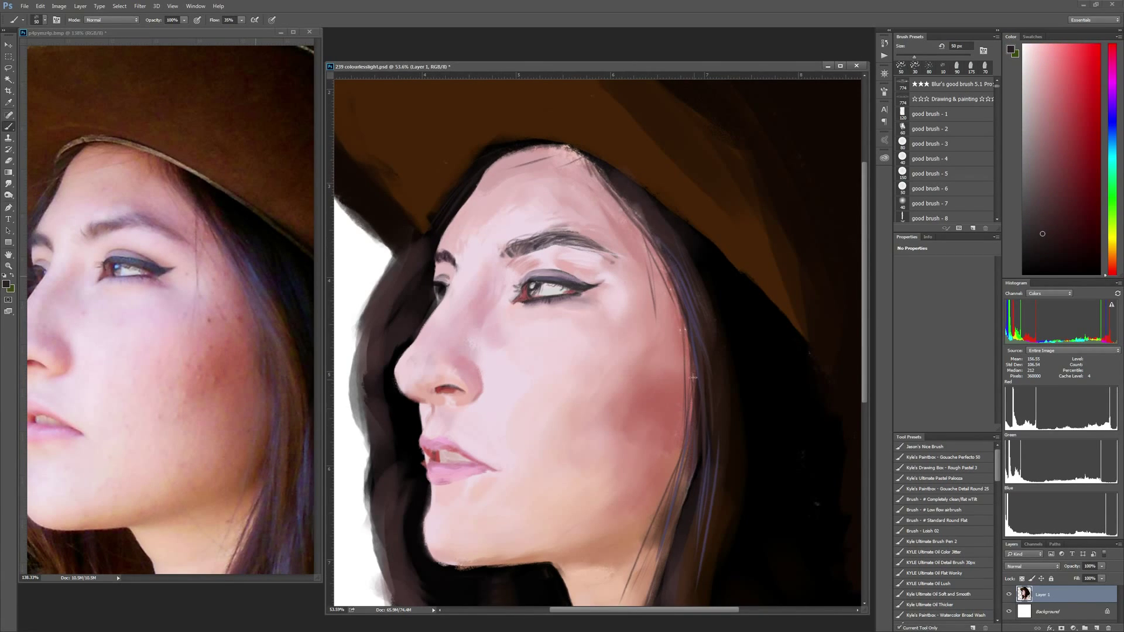
drag(692, 377, 734, 486)
key(bracketright)
key(bracketright)
key(bracketright)
drag(627, 182, 673, 266)
drag(720, 365, 720, 574)
drag(749, 275, 622, 181)
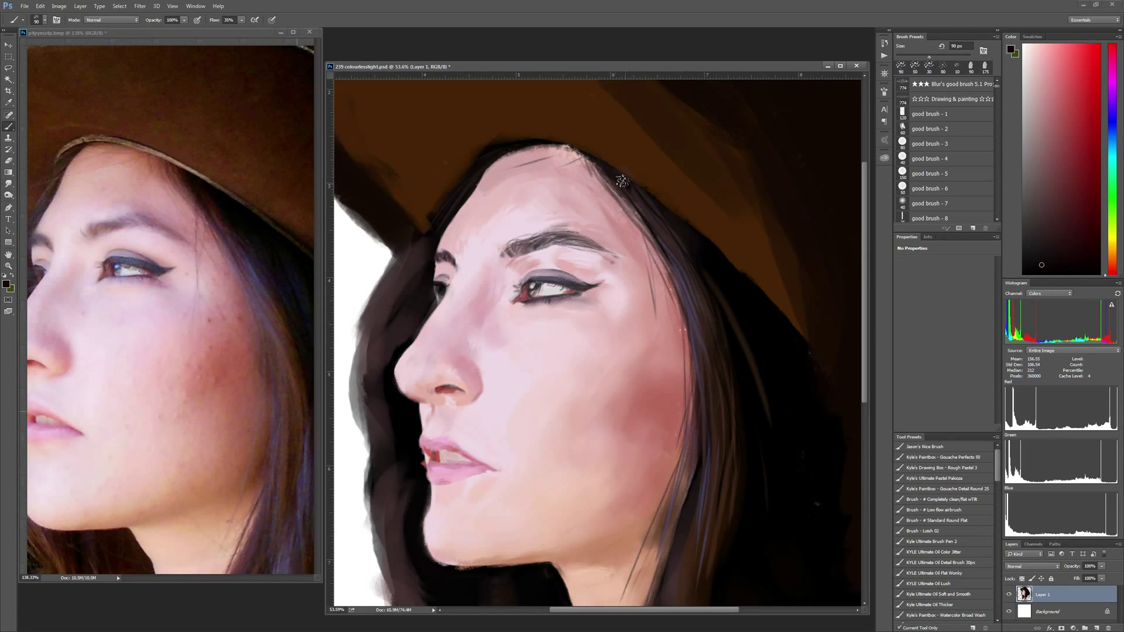
Step: Paint a light tan highlight along the hat brim and dab dark brown near the hairline
alt+click(643, 379)
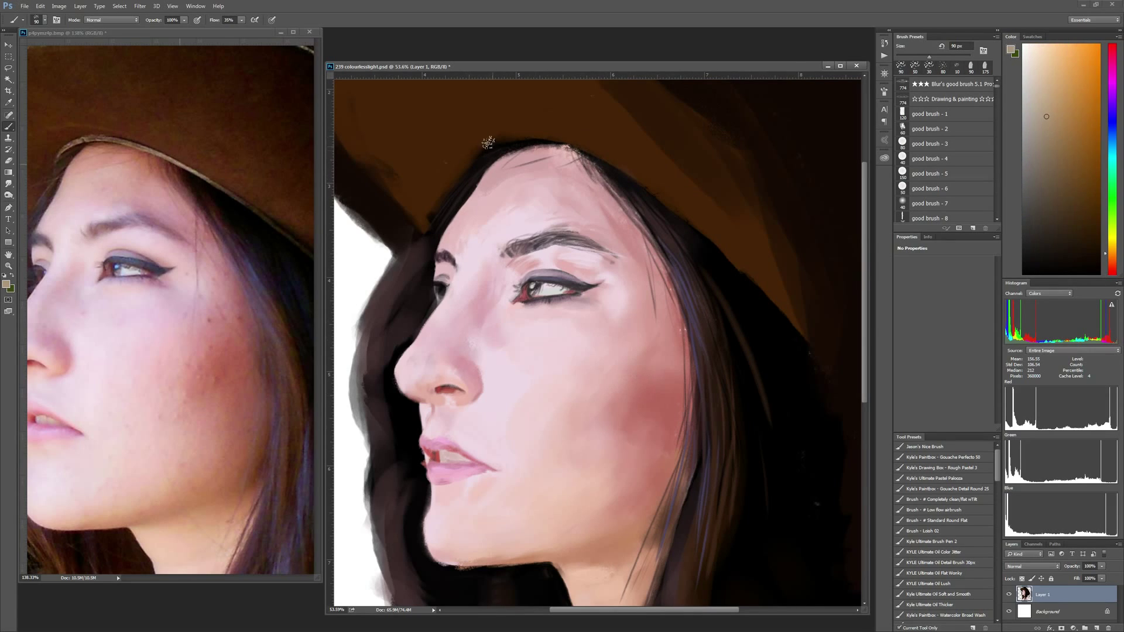
mouse_move(568, 144)
mouse_down()
mouse_move(712, 243)
mouse_move(846, 391)
mouse_move(489, 149)
mouse_up()
alt+click(480, 158)
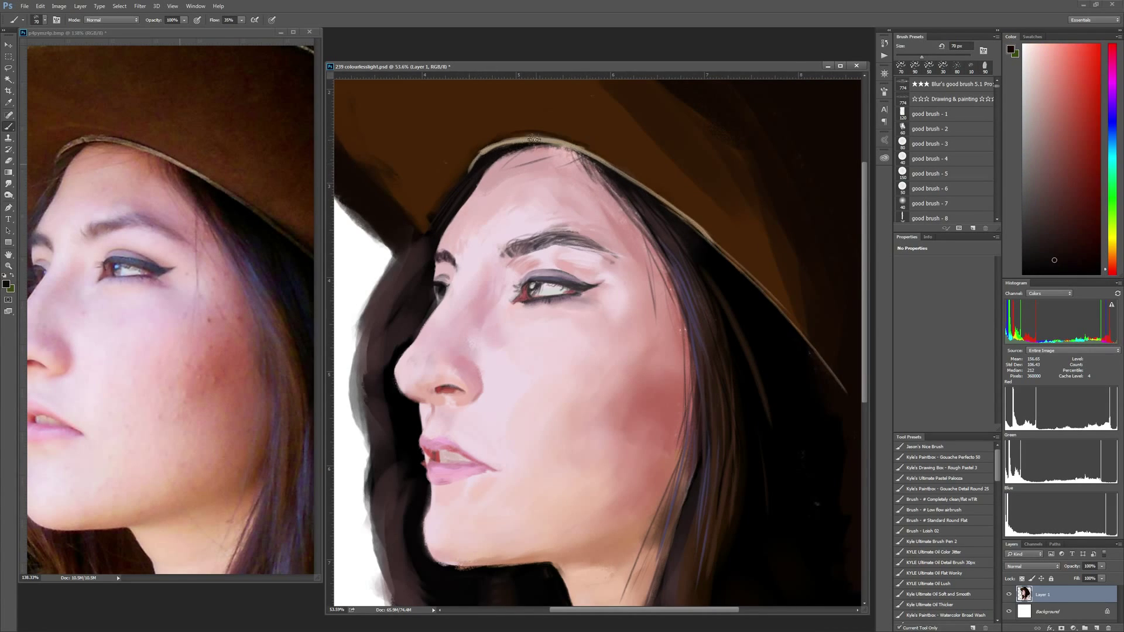
alt+click(831, 242)
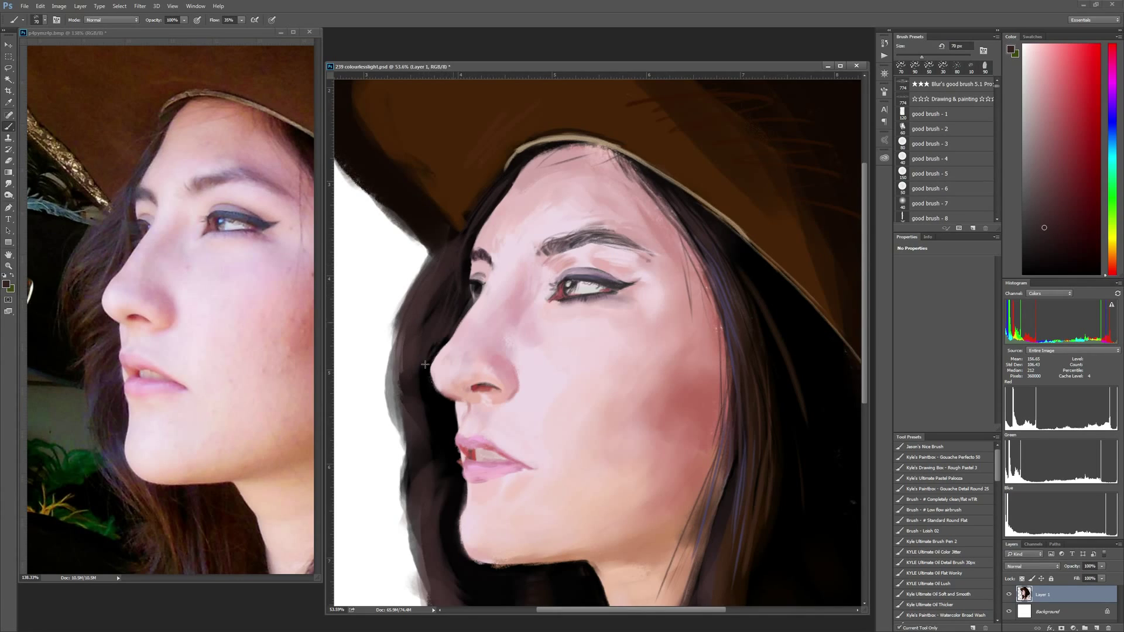
Step: Paint dark hair strands beside the face and down along the neck
drag(425, 364, 383, 432)
drag(433, 263, 378, 381)
drag(410, 343, 379, 442)
drag(404, 439, 425, 580)
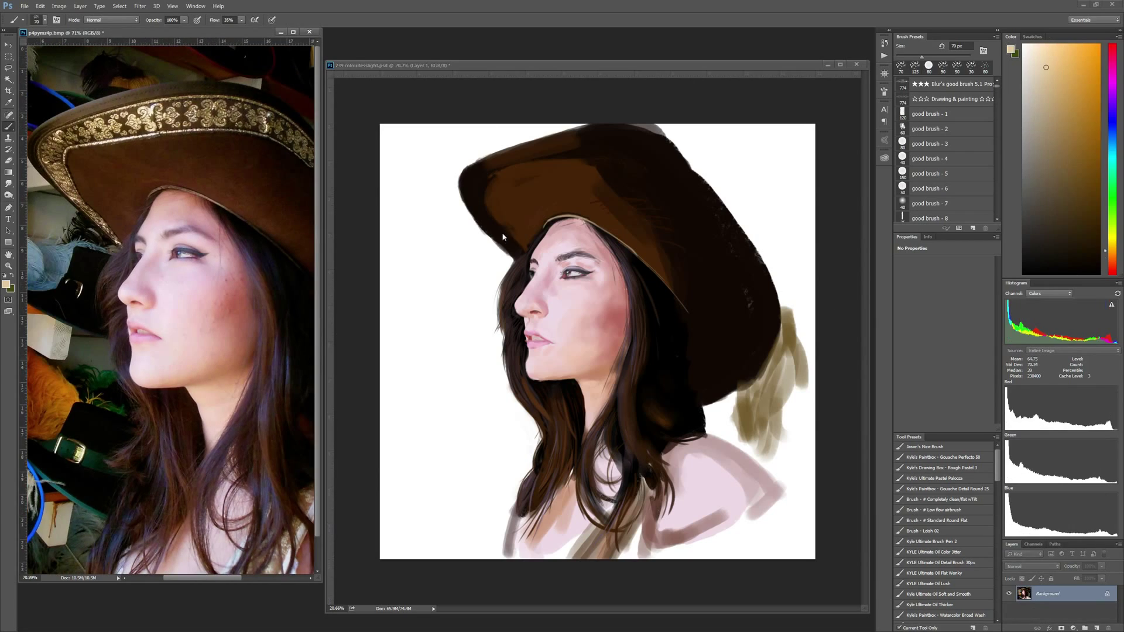
Step: Paint beige trim lines along the hat brim's edge
alt+click(469, 194)
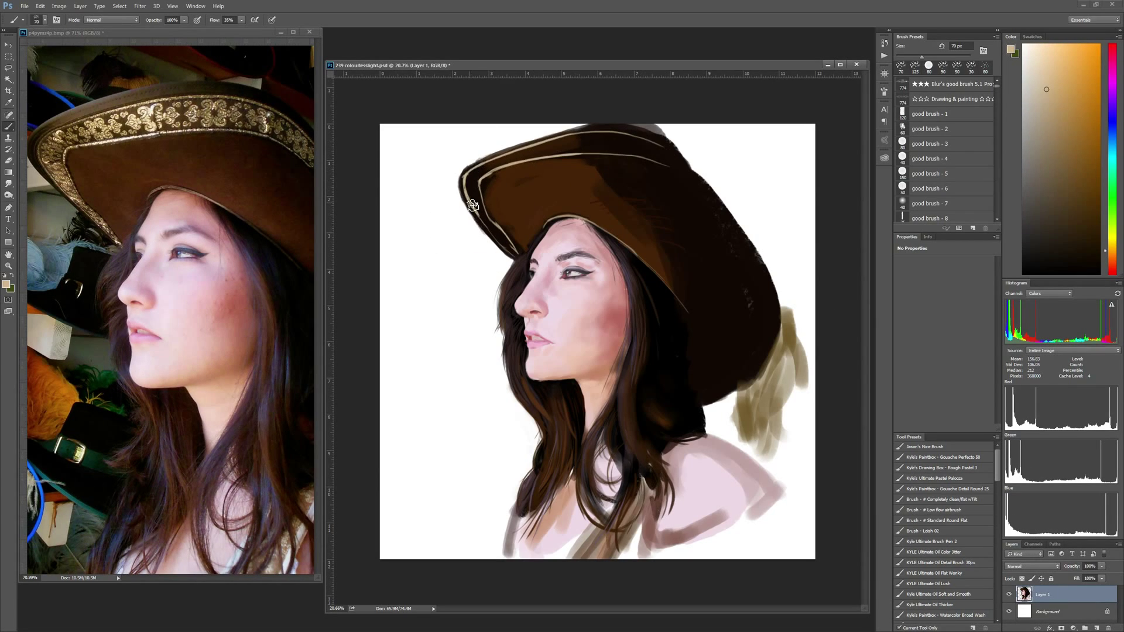
drag(473, 205, 515, 254)
alt+click(517, 255)
alt+click(658, 148)
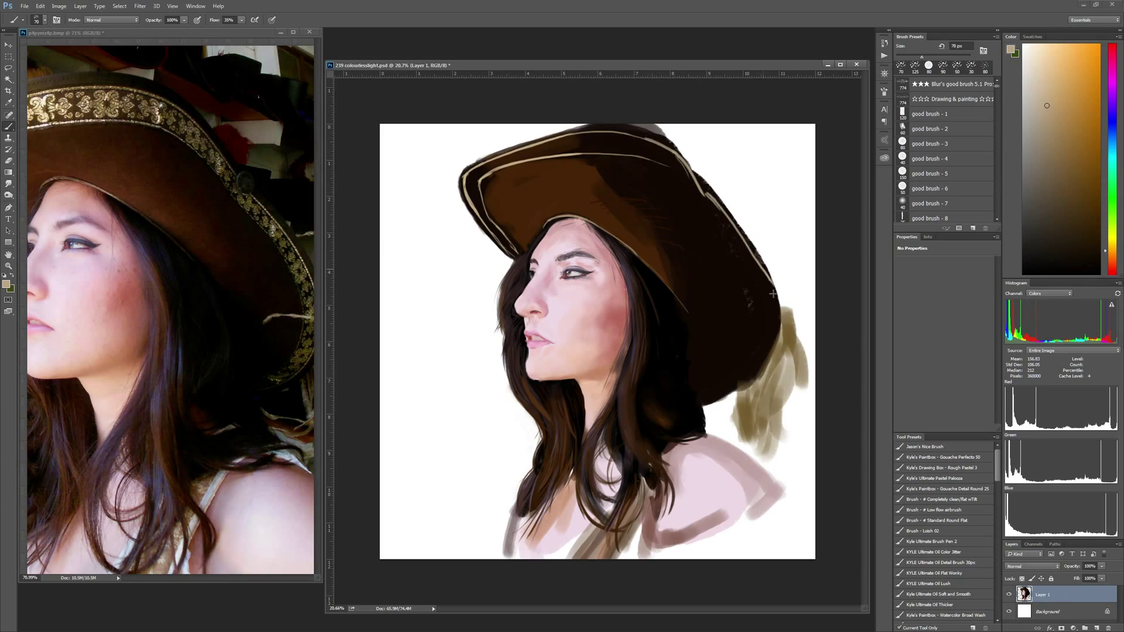
Step: Shade the hat crown with near-black, then warmer brown strokes at 175 px
alt+click(704, 187)
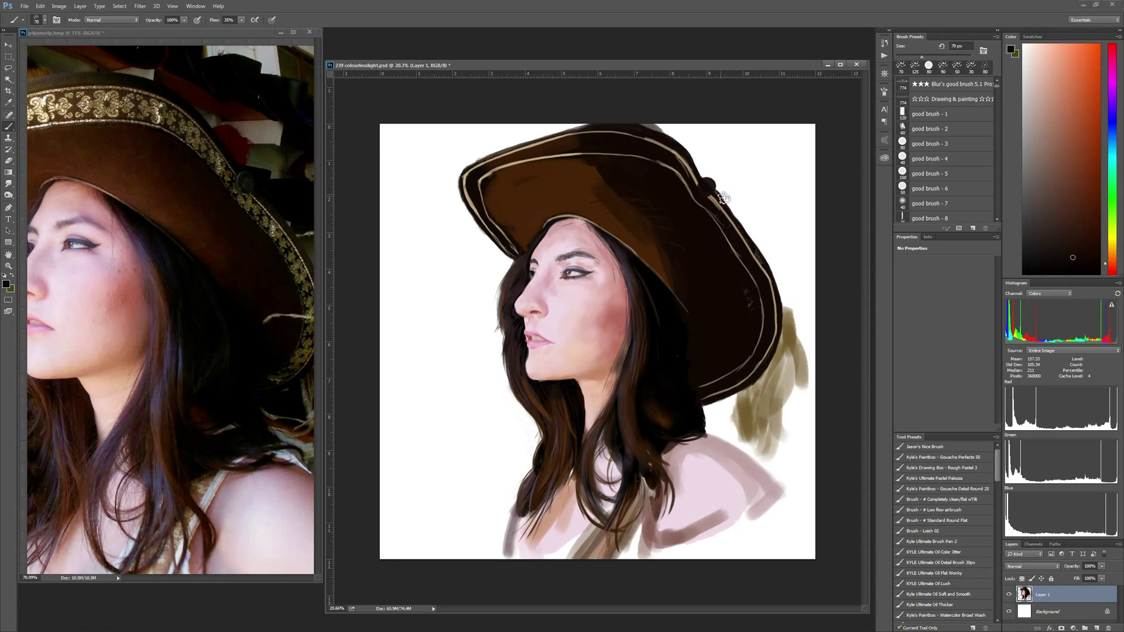
mouse_move(561, 167)
mouse_down()
mouse_move(635, 220)
mouse_move(685, 284)
mouse_up()
key(bracketright)
key(bracketright)
drag(644, 175, 482, 171)
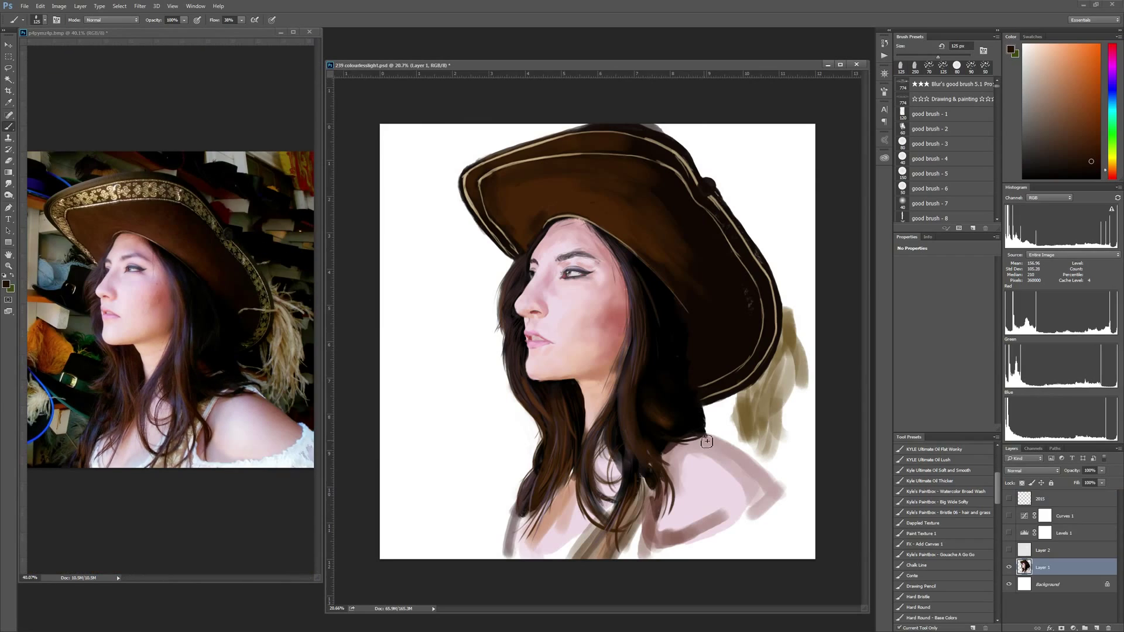
Step: Repaint the neck and shoulder in pale pink and near-white strokes
alt+click(706, 441)
drag(691, 445, 672, 468)
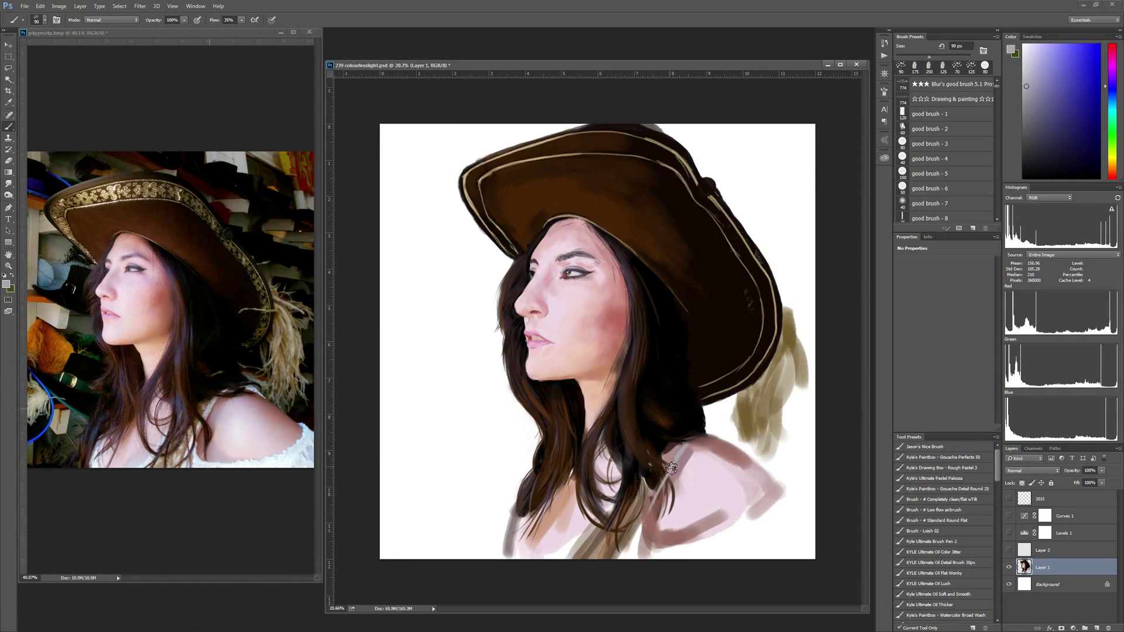
drag(644, 553, 732, 444)
alt+click(696, 455)
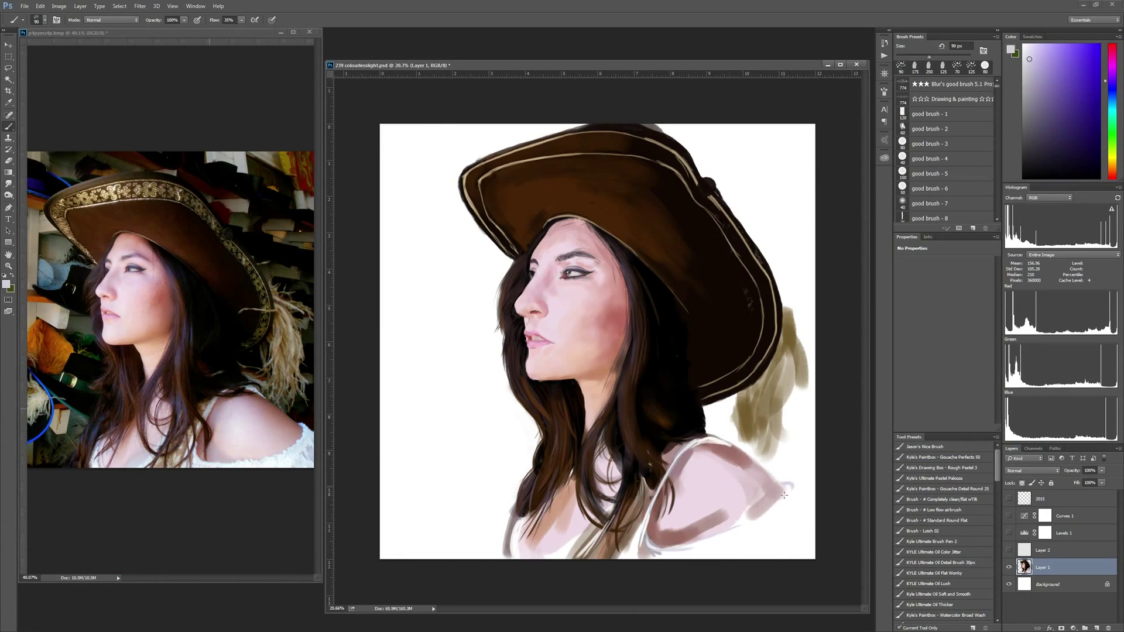
mouse_move(651, 548)
mouse_down()
mouse_move(761, 485)
mouse_move(667, 536)
mouse_move(568, 527)
mouse_up()
alt+click(761, 485)
alt+click(722, 448)
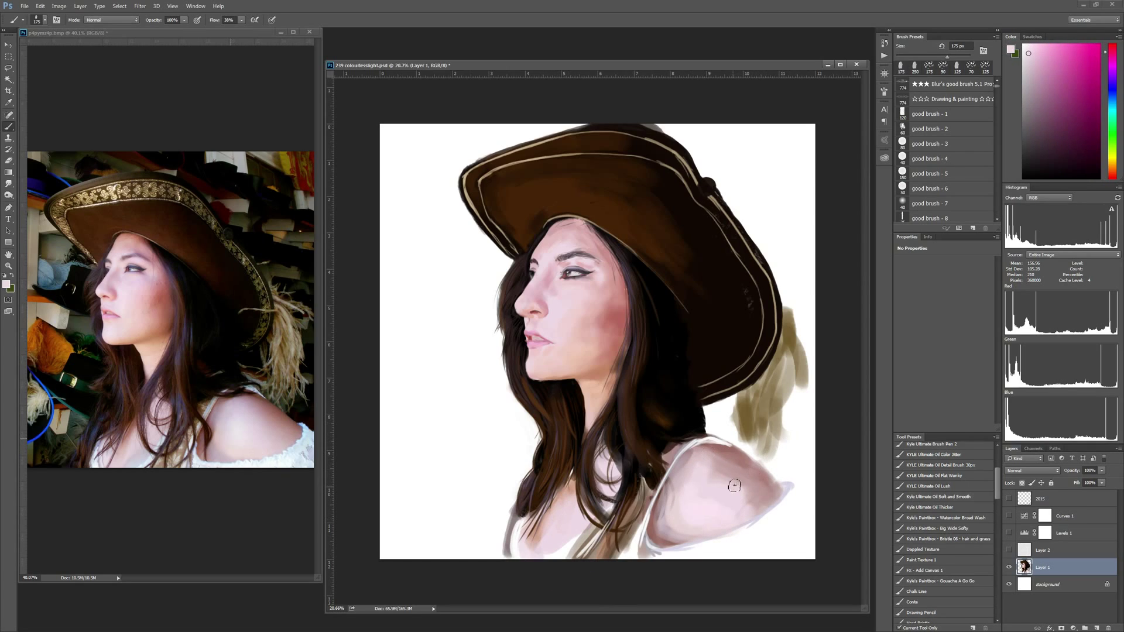
Step: Smudge the shoulder's top edge, apply Liquify, and paint a black hair stroke near the strap
key(r)
drag(736, 470, 766, 450)
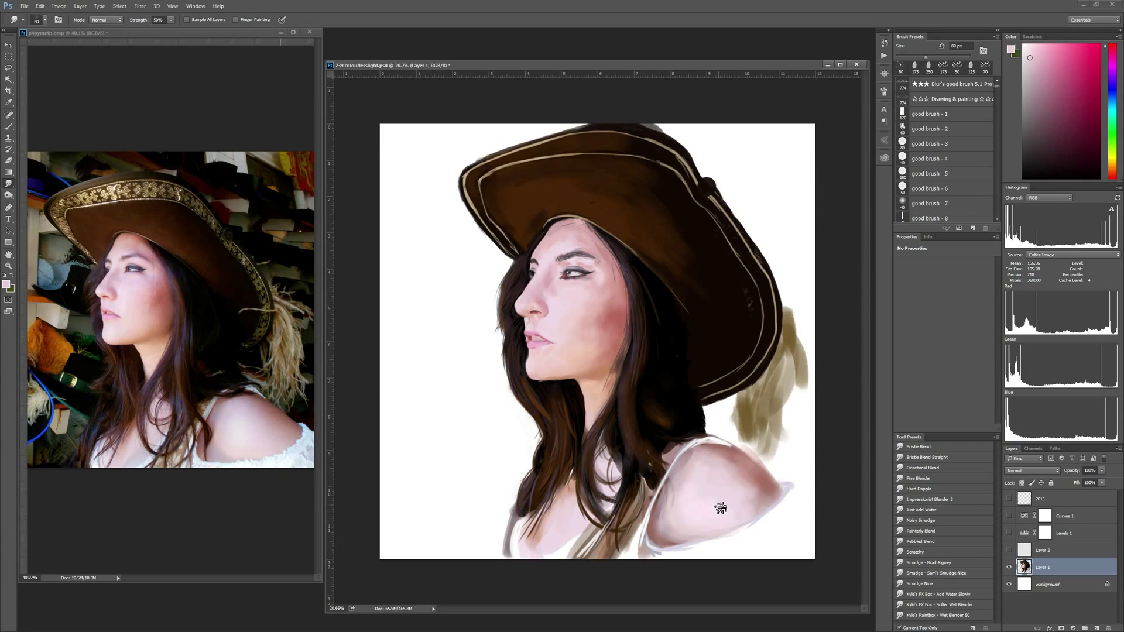
key(ctrl+shift+x)
key(Return)
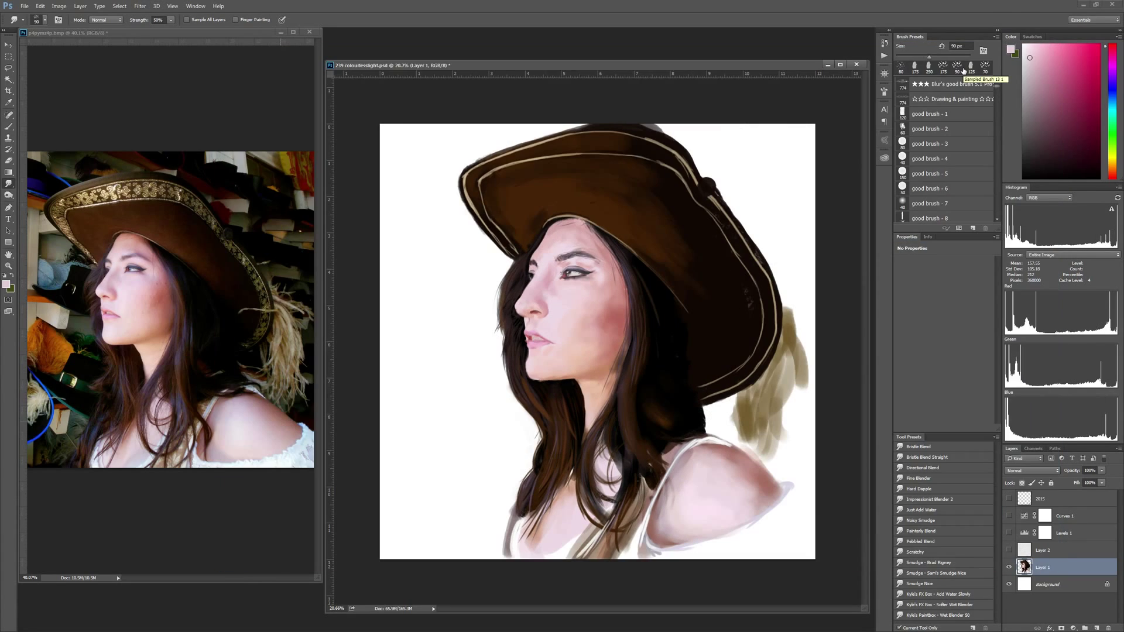
key(b)
alt+click(695, 449)
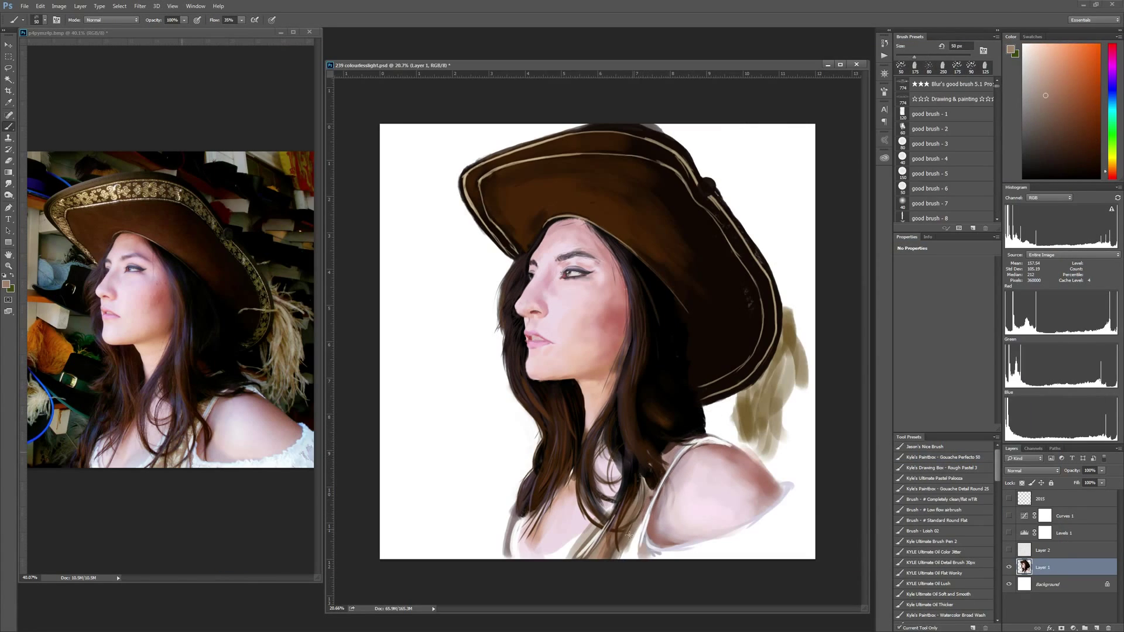
drag(728, 440, 703, 404)
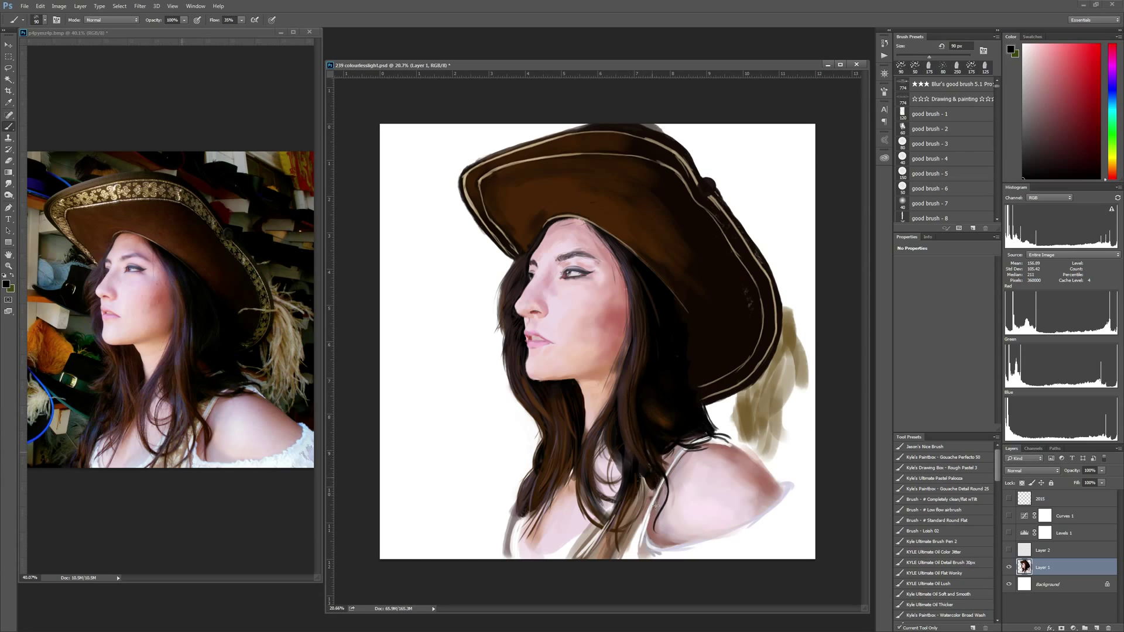
Step: Paint a golden tan feather beside the hat's right brim, sampled from the reference
alt+click(751, 385)
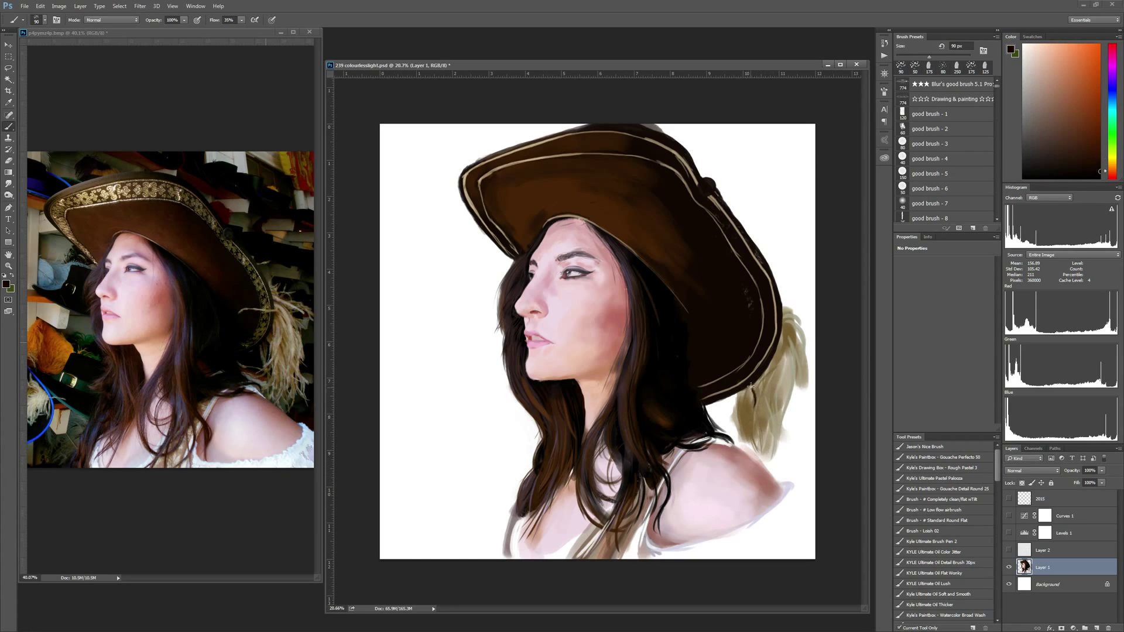
alt+click(285, 338)
drag(775, 360, 767, 442)
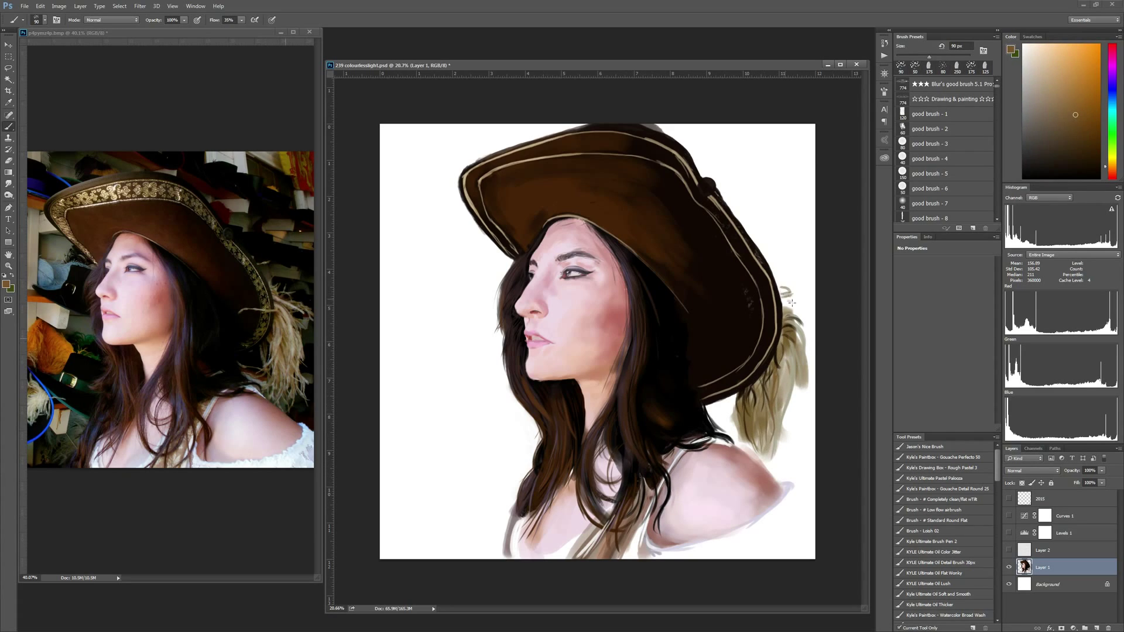
mouse_move(790, 290)
mouse_down()
mouse_move(786, 419)
mouse_move(797, 306)
mouse_move(785, 407)
mouse_move(755, 420)
mouse_up()
alt+click(770, 431)
alt+click(788, 333)
key([)
key([)
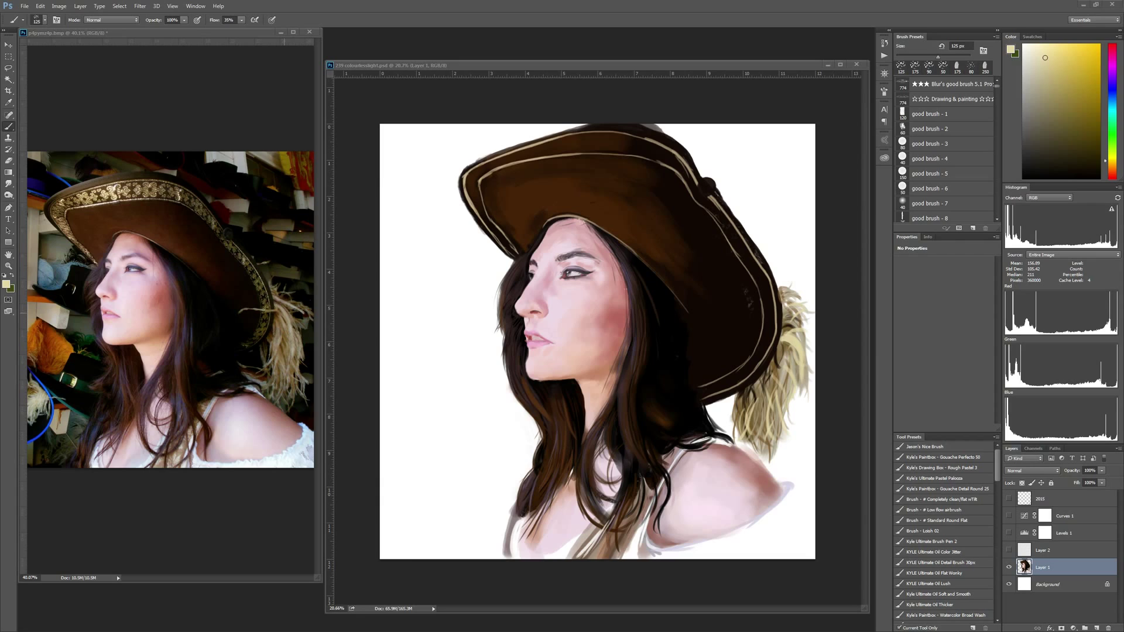
Step: Paint tan swirl ornaments on the hat band with a small brush
scroll(525, 231, up, 4)
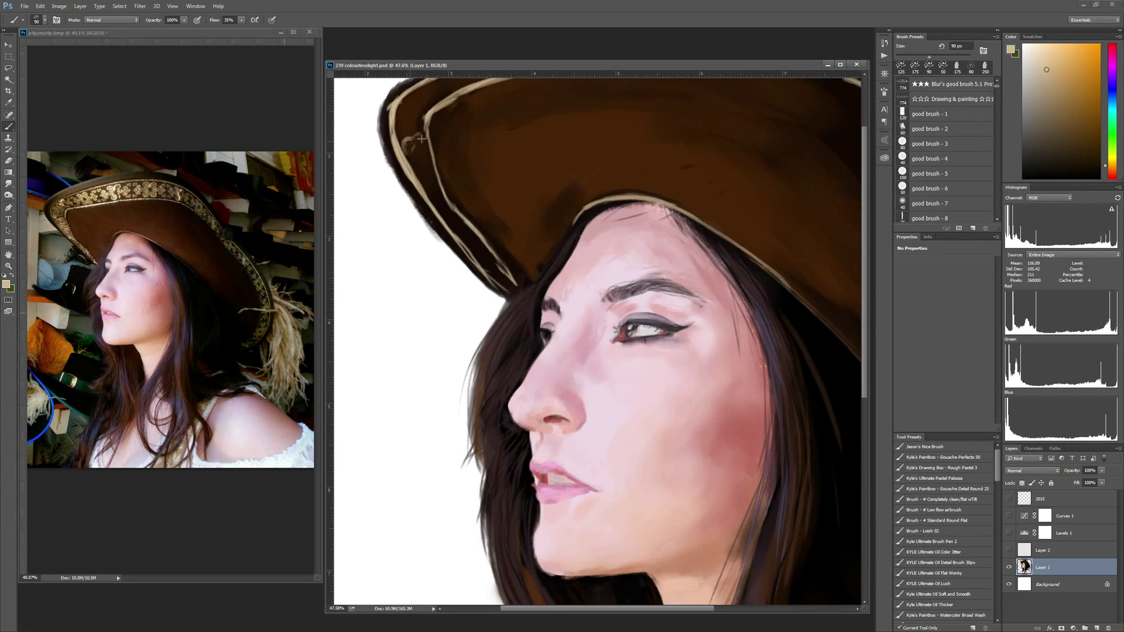
key(bracketleft)
key(bracketleft)
alt+click(424, 193)
alt+click(403, 131)
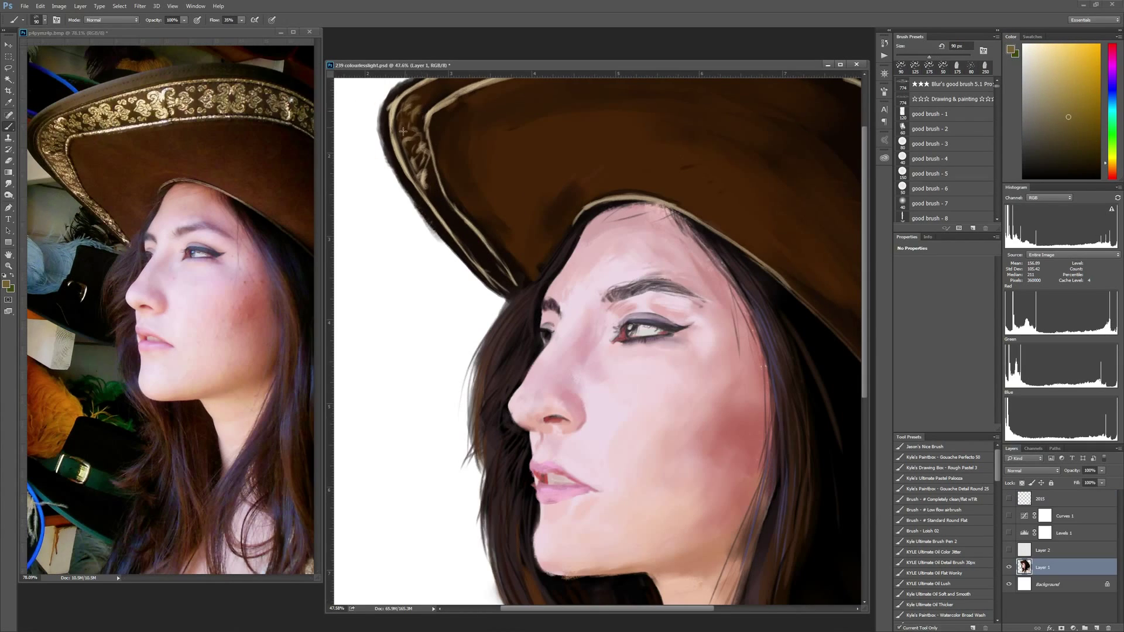
drag(407, 96, 381, 188)
key(bracketleft)
key(bracketleft)
key(bracketleft)
drag(530, 139, 560, 128)
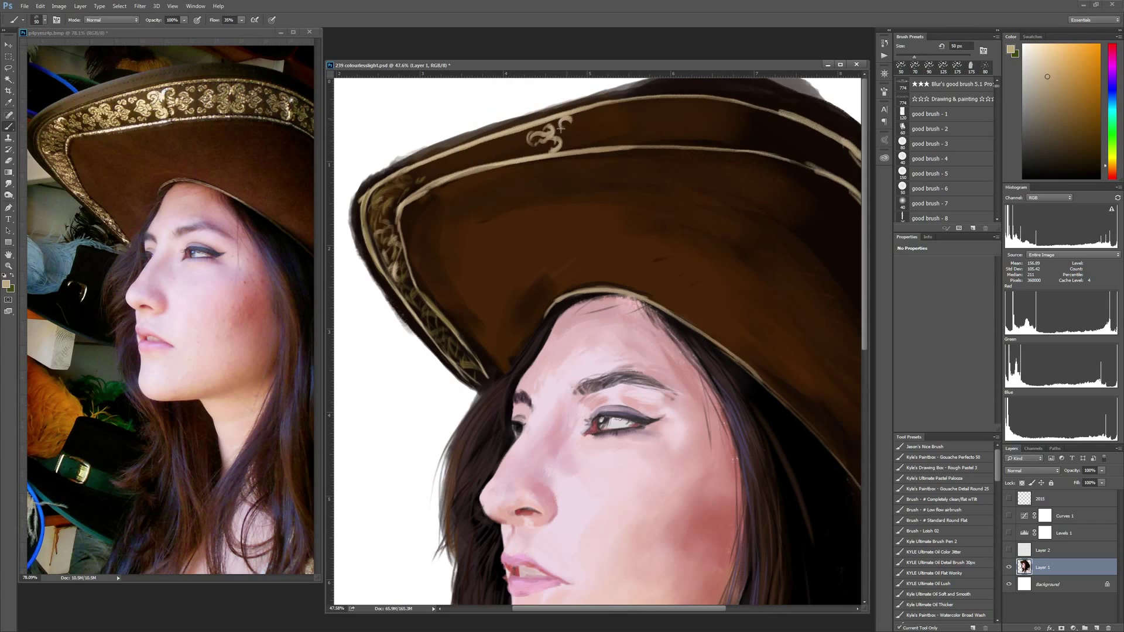
Step: Extend the tan scrollwork along the brim trim and band, adding dark olive-brown strokes
drag(454, 334, 417, 295)
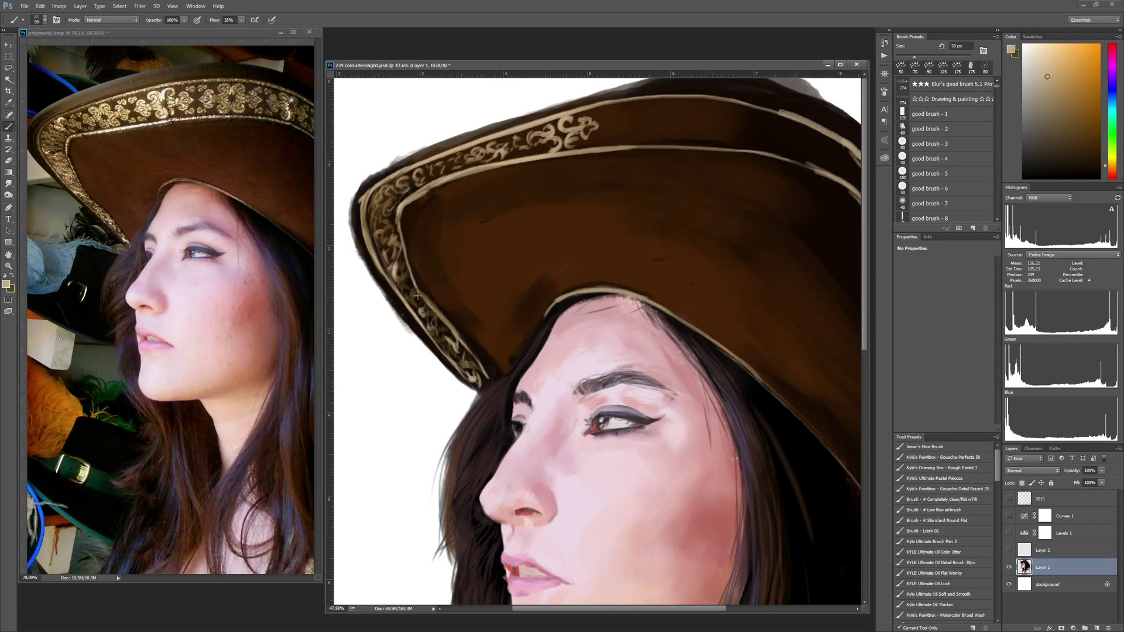
drag(617, 121, 732, 117)
drag(732, 234, 635, 234)
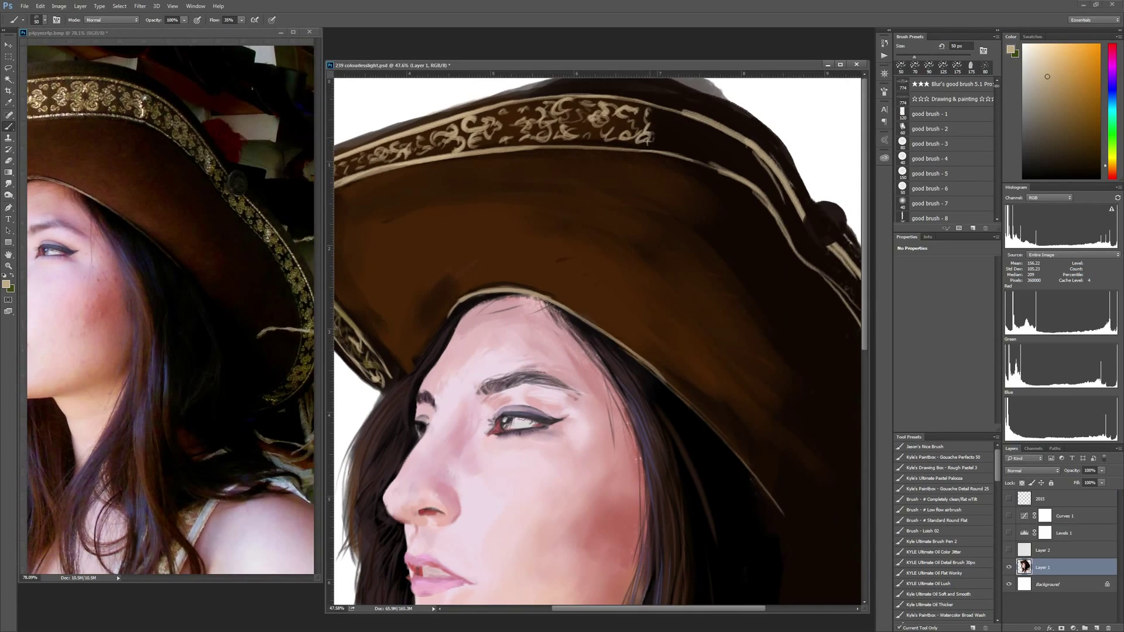
drag(661, 141, 738, 158)
drag(761, 235, 585, 222)
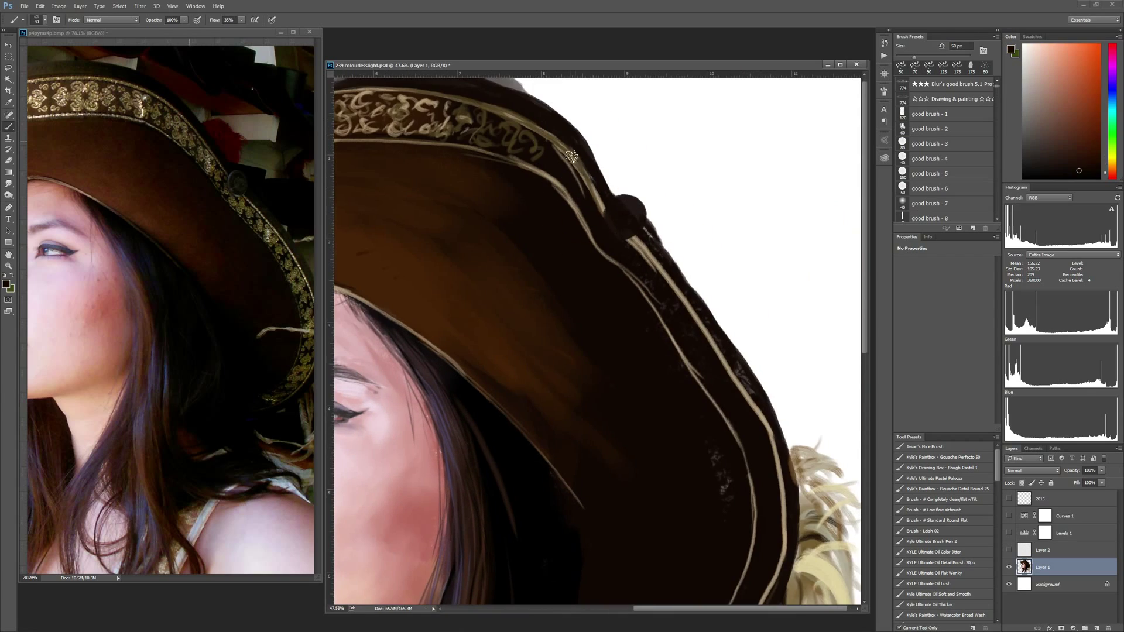
drag(585, 164, 639, 253)
alt+click(639, 252)
mouse_move(527, 146)
mouse_down()
mouse_move(592, 199)
mouse_move(688, 343)
mouse_move(754, 493)
mouse_move(740, 357)
mouse_move(726, 480)
mouse_move(621, 527)
mouse_move(630, 535)
mouse_move(637, 512)
mouse_up()
Step: Add white accents near the lower brim and smudge the right side of the hat
key(x)
drag(437, 292, 614, 436)
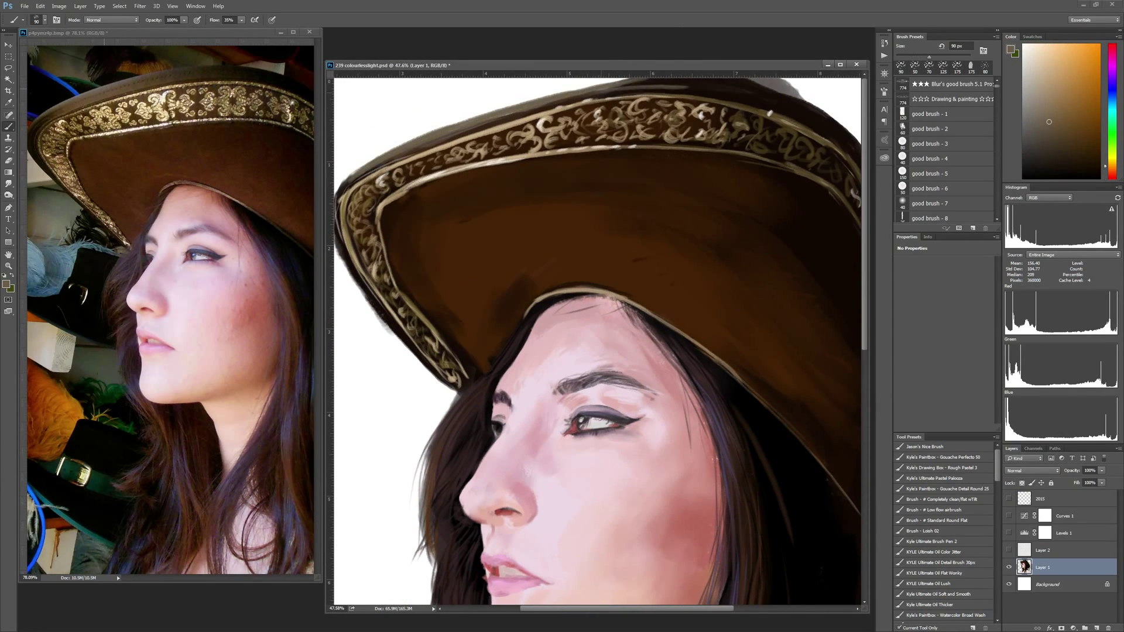
drag(518, 315, 472, 315)
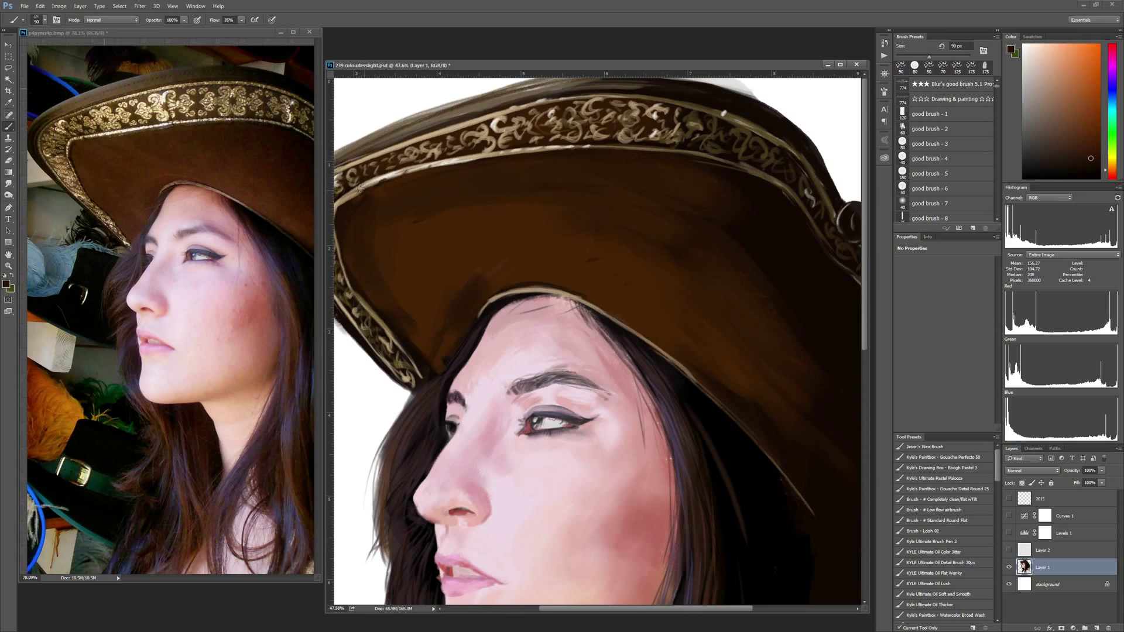
scroll(534, 106, right, 5)
key(r)
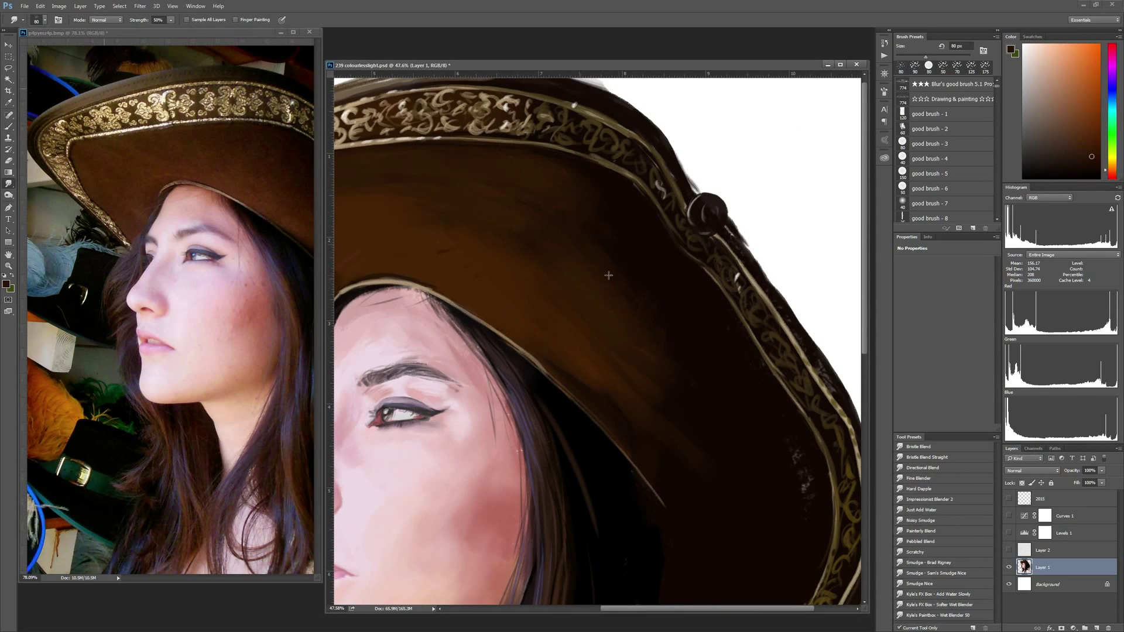
scroll(483, 238, left, 5)
key(b)
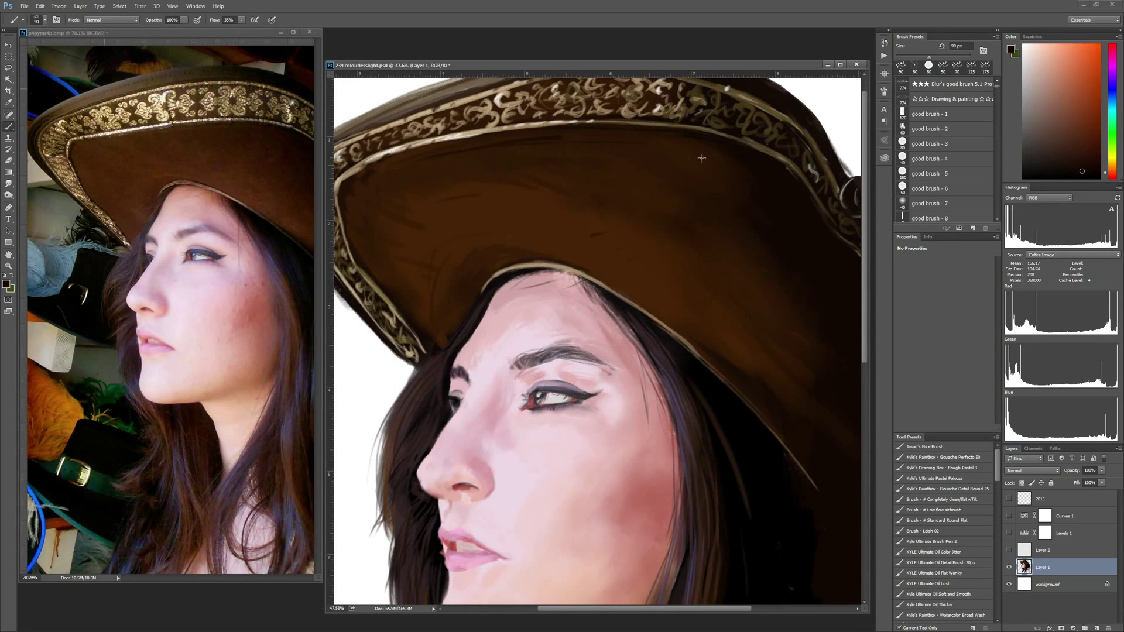
Step: Switch among 400 px and 500 px painting presets and pick pink skin colours
drag(585, 351, 491, 243)
drag(998, 465, 1001, 522)
scroll(1001, 523, down, 2)
click(925, 515)
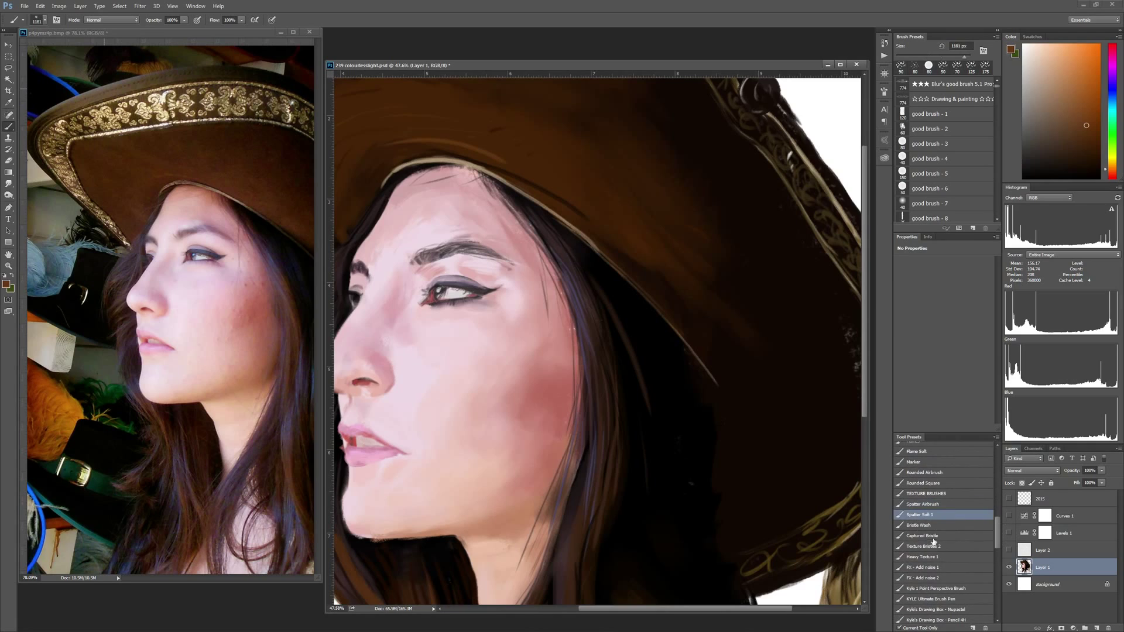
alt+click(492, 410)
click(922, 567)
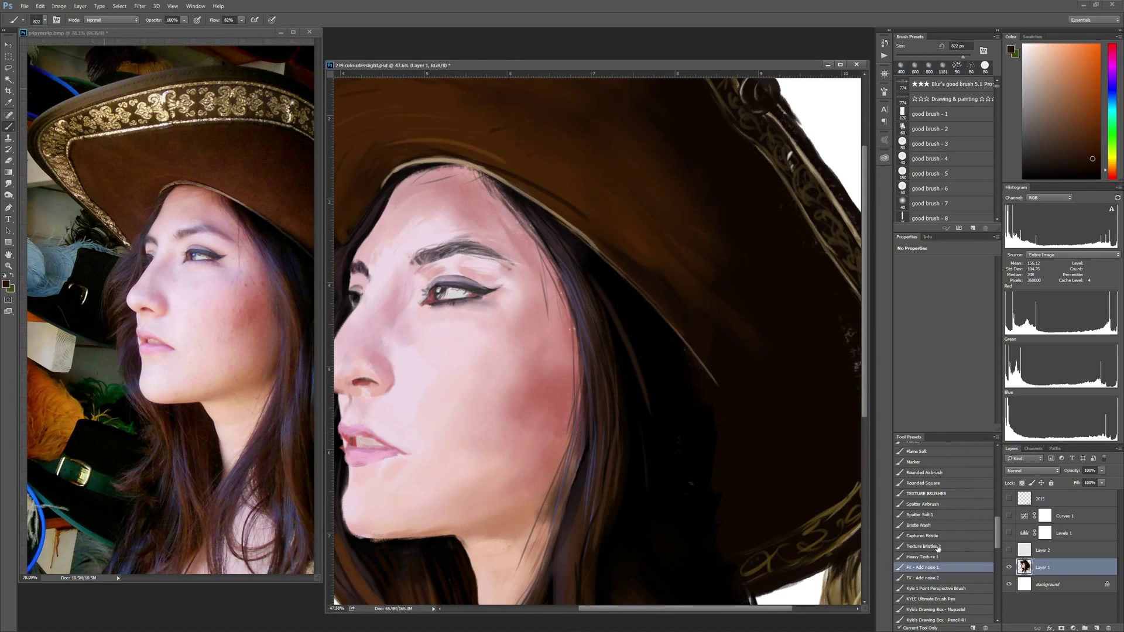
drag(352, 65, 499, 196)
alt+click(637, 511)
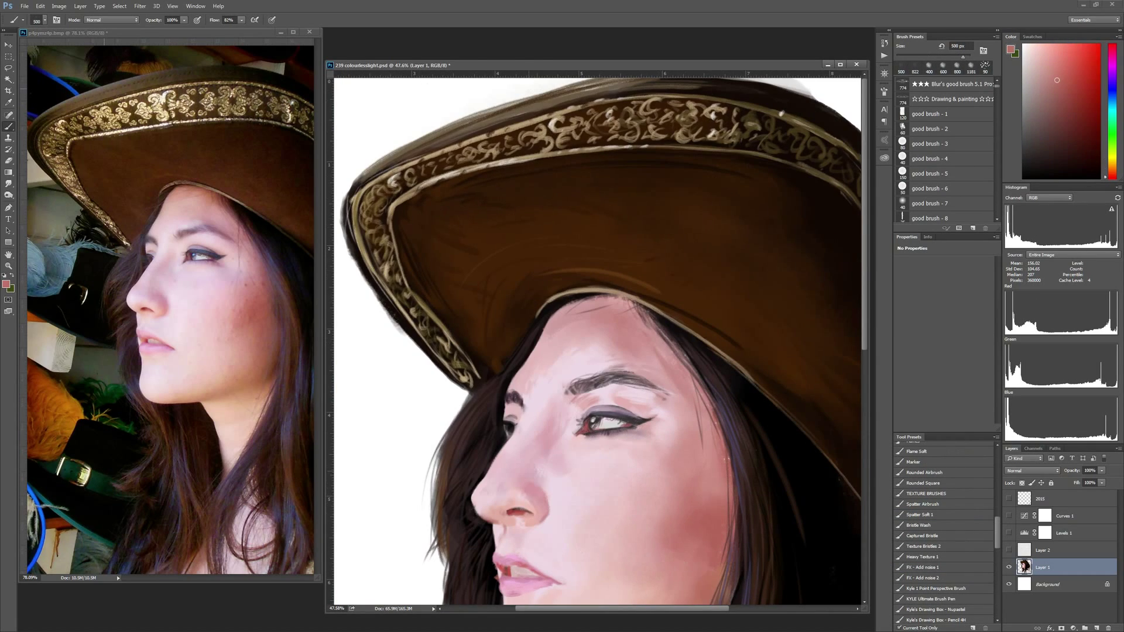
Step: Choose the skin texture brush, adjust the colour, and fit the whole painting in view
scroll(943, 527, down, 5)
drag(997, 85, 997, 191)
click(937, 147)
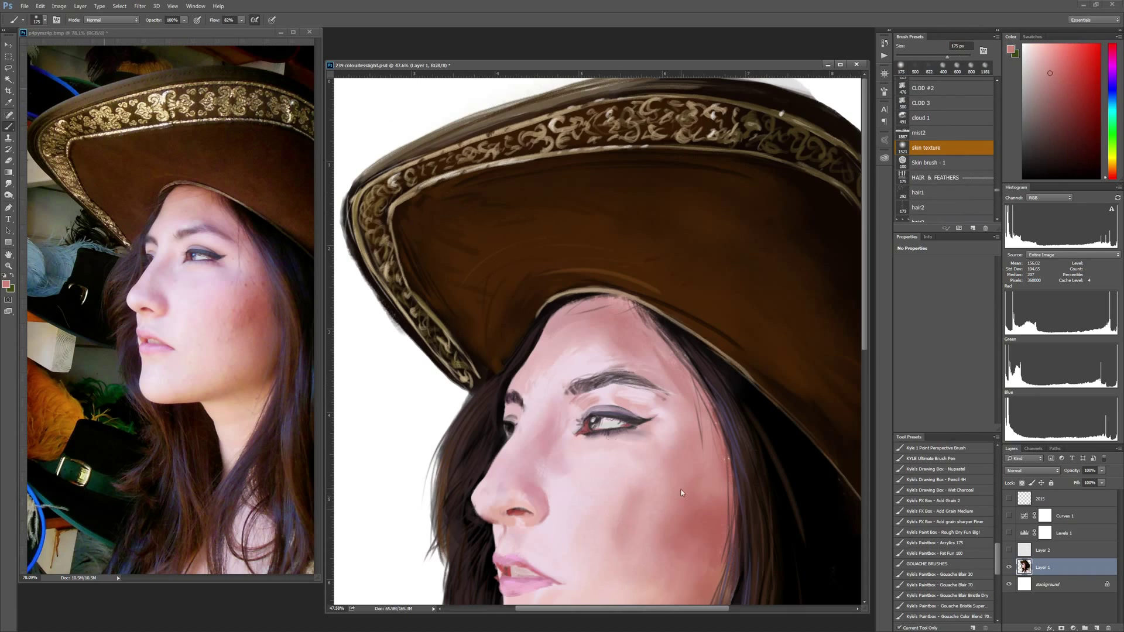
drag(678, 591, 649, 400)
alt+click(641, 341)
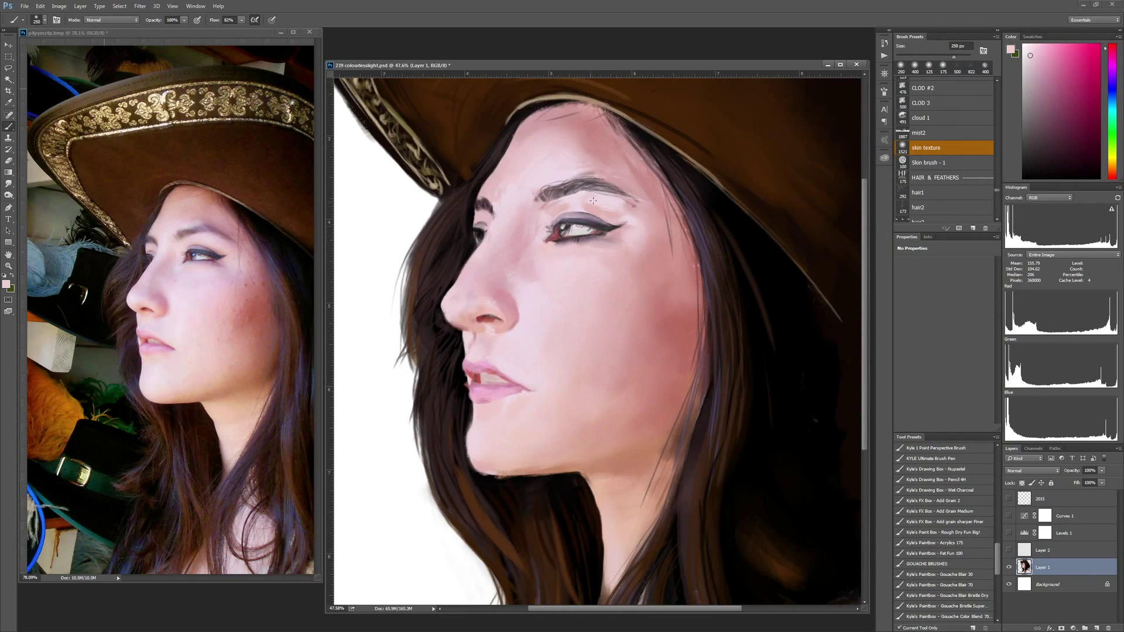
key(ctrl+0)
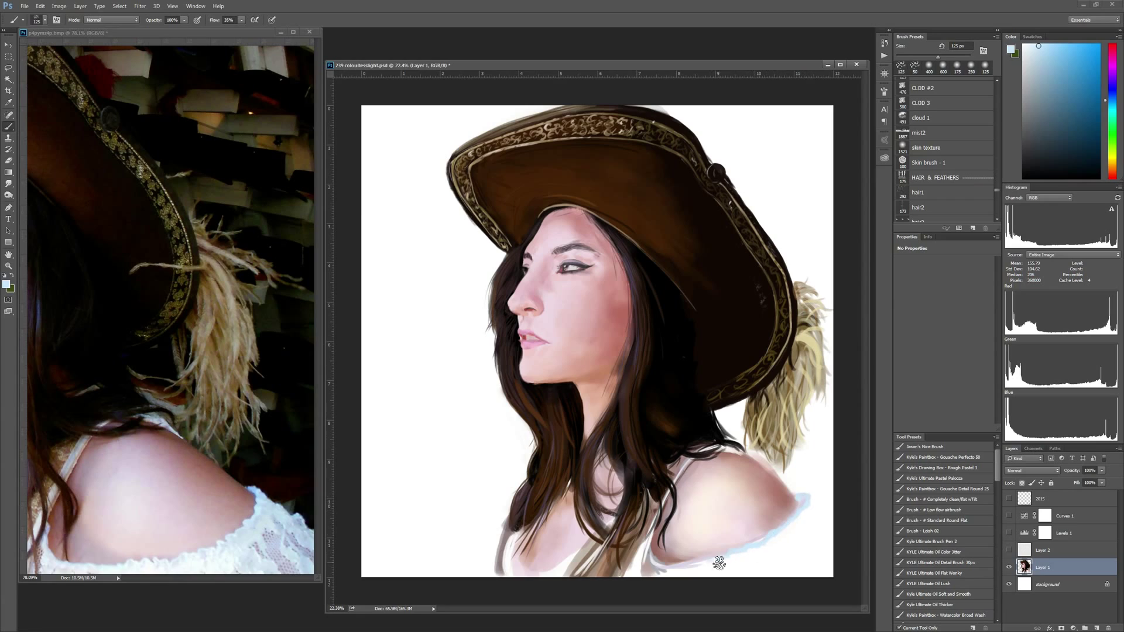
Step: Paint pale blue and pink strokes along the lower-right shoulder edge
alt+click(719, 563)
alt+click(799, 498)
mouse_move(755, 553)
mouse_down()
mouse_move(832, 515)
mouse_move(826, 573)
mouse_move(835, 520)
mouse_up()
alt+click(803, 557)
alt+click(660, 561)
Step: Browse the tool presets and select the 1181 px preset
scroll(942, 527, down, 10)
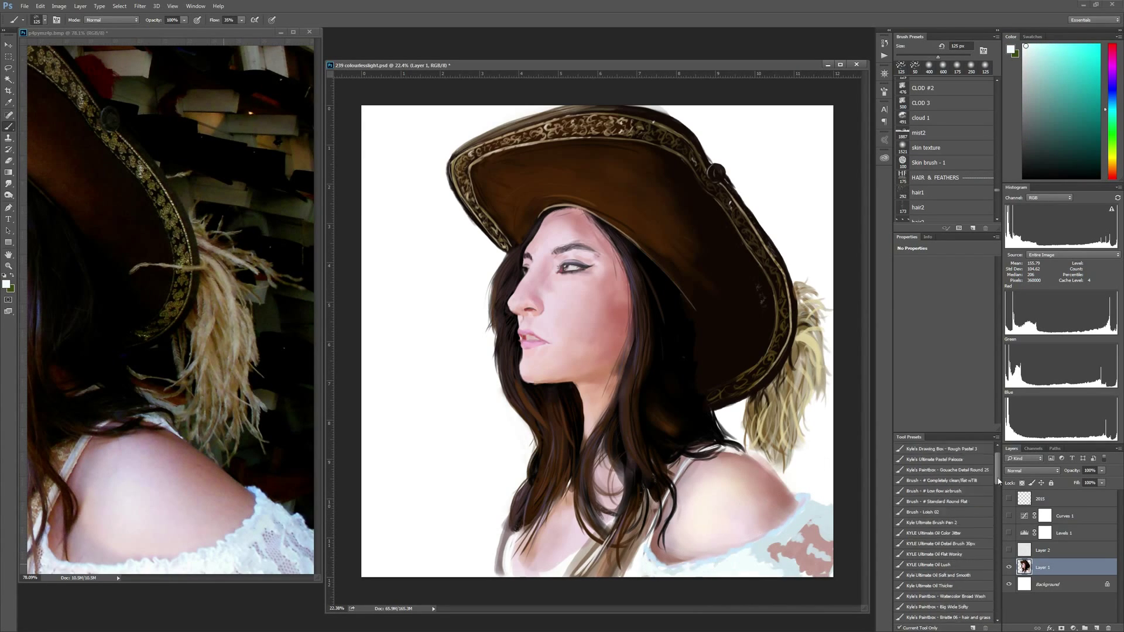
mouse_move(997, 190)
mouse_down()
mouse_move(998, 99)
mouse_move(997, 153)
mouse_up()
scroll(971, 527, up, 3)
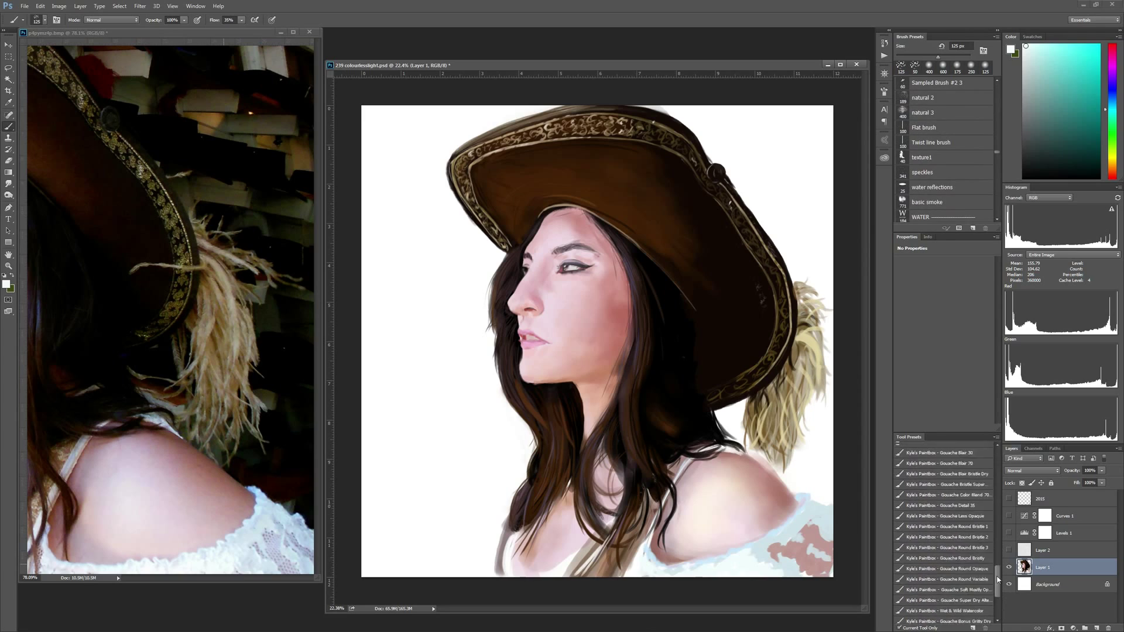
scroll(974, 515, up, 3)
scroll(981, 495, up, 3)
scroll(981, 495, down, 10)
click(942, 556)
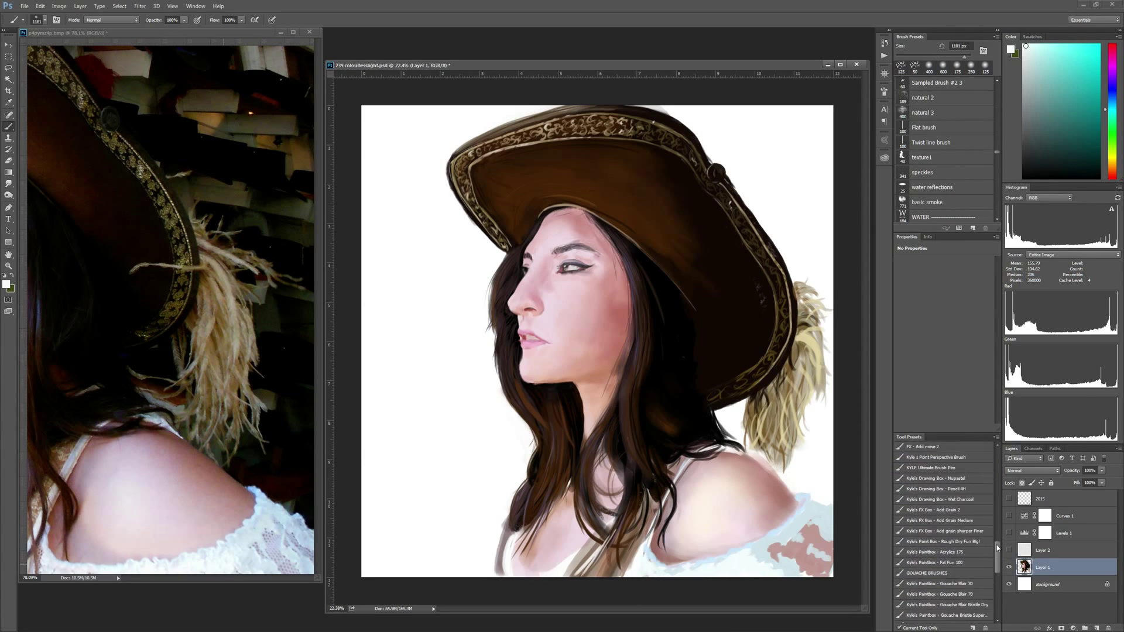
drag(996, 157, 999, 151)
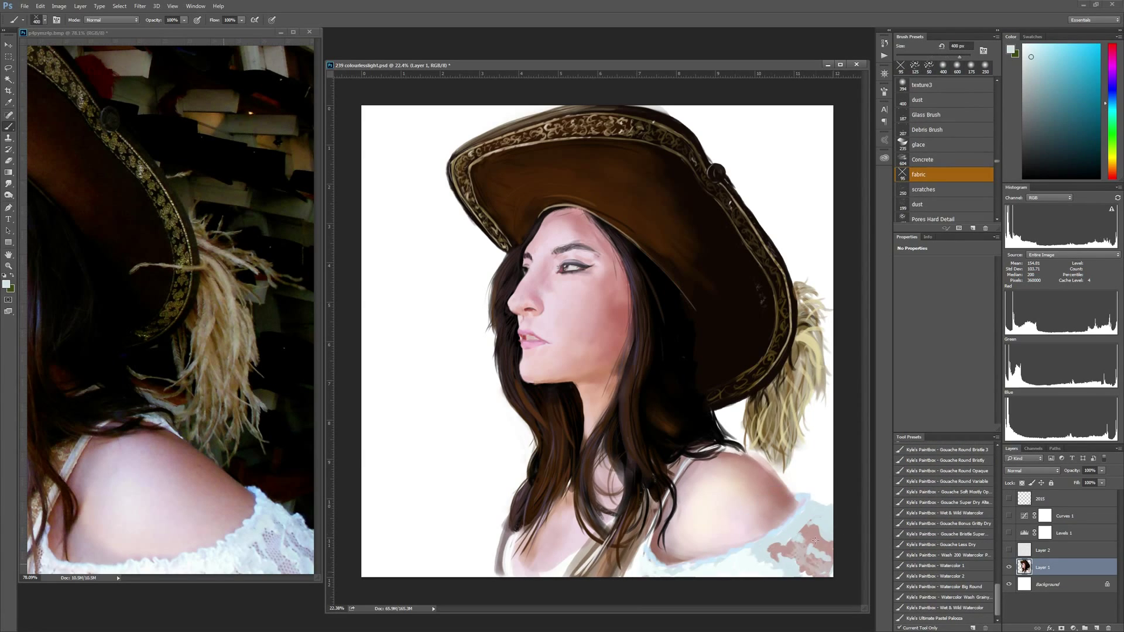
scroll(960, 468, up, 5)
Step: Paint dark strokes at lower left with the 175 px gouache preset, show all layers, select Background
click(960, 457)
mouse_move(518, 510)
mouse_down()
mouse_move(486, 577)
mouse_move(514, 500)
mouse_up()
alt+click(1009, 567)
click(1048, 584)
Step: Fill the Background with the chosen colour and add a new layer with white as the colour
drag(1060, 87, 1064, 44)
key(alt+BackSpace)
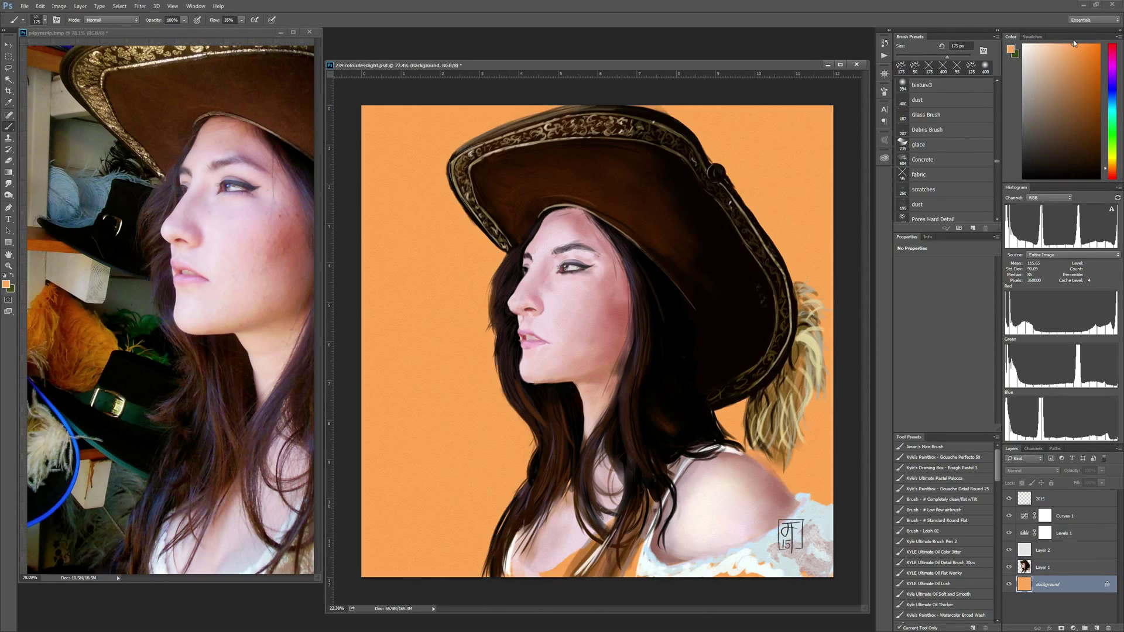
click(1097, 628)
click(1026, 45)
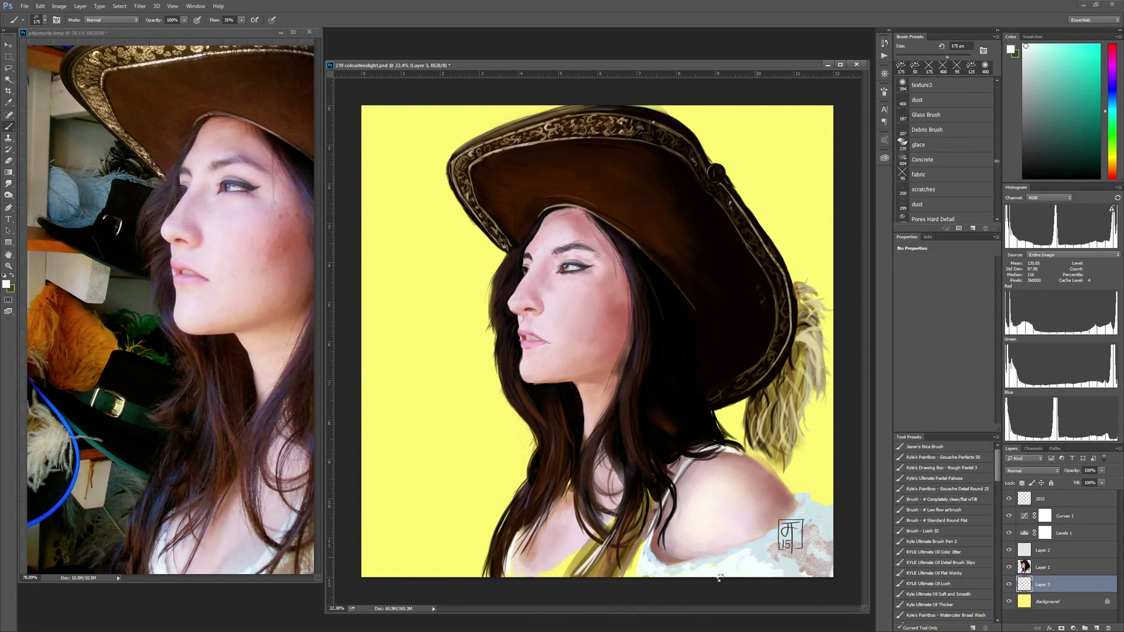
Step: Move the signature down-right and set a yellow colour with an 1100 px soft brush
scroll(943, 527, down, 3)
click(937, 556)
click(1047, 498)
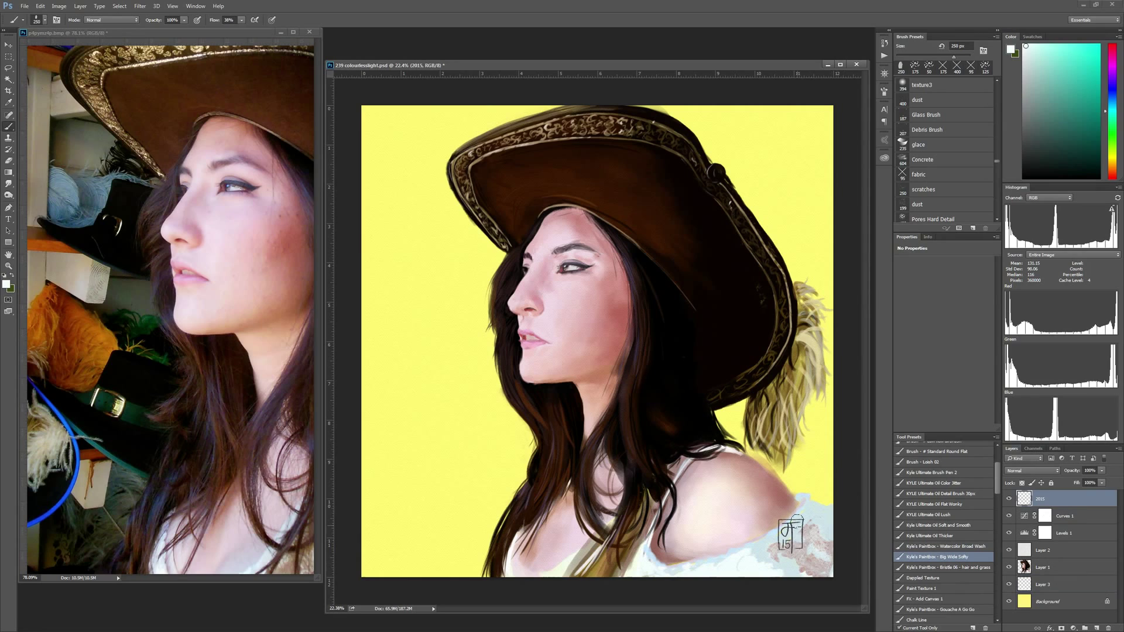
drag(790, 536, 814, 556)
click(1048, 601)
alt+click(469, 477)
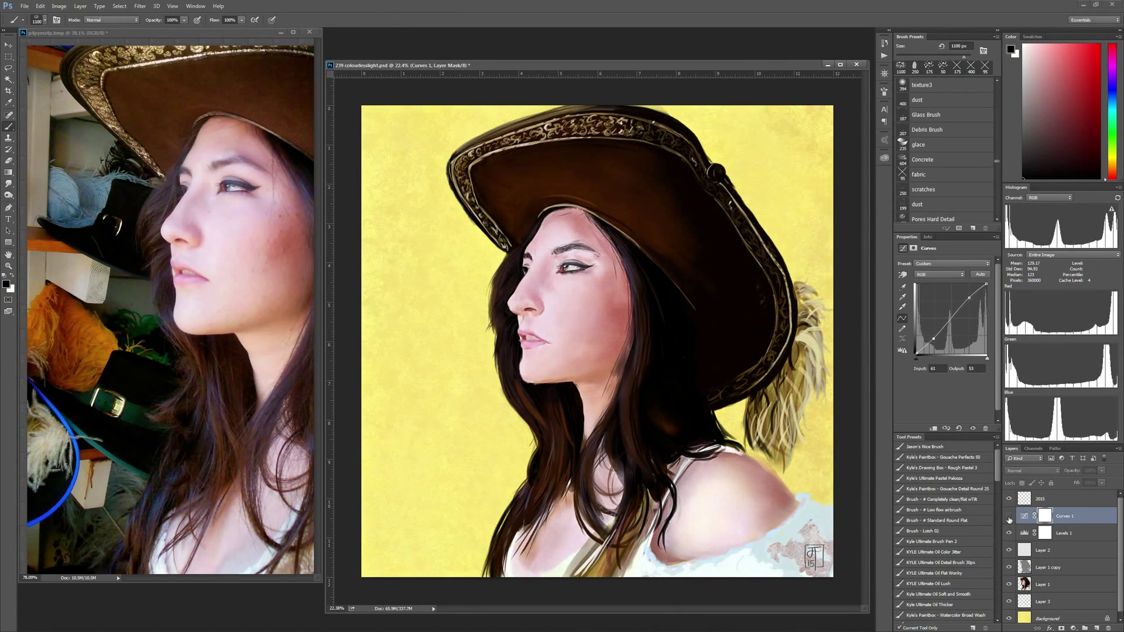
Step: Adjust the painting's overall colours with Curves, then smudge on Layer 1
click(59, 6)
click(186, 117)
click(1048, 584)
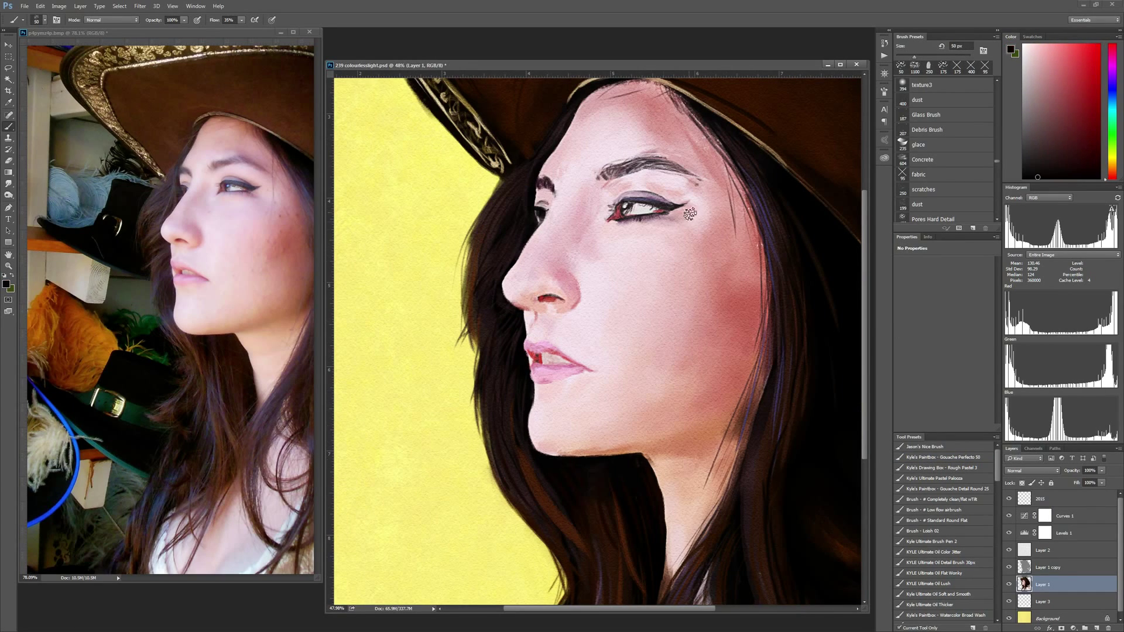
key(r)
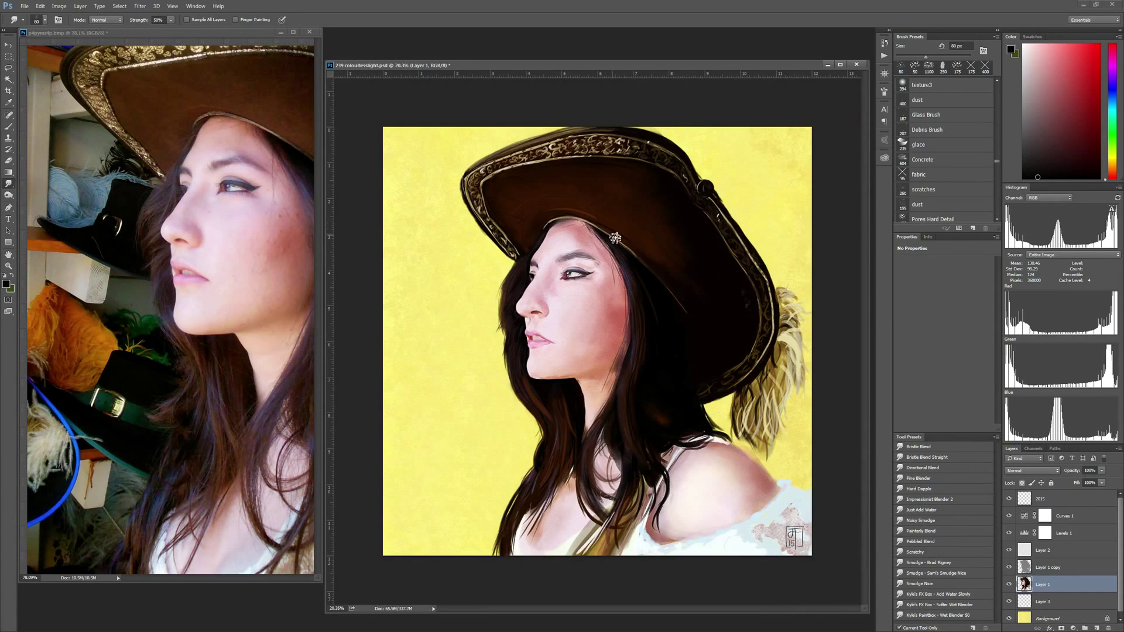
key(b)
Step: Touch up Layer 1 with pinkish skin and dark brown tones, then smudge
scroll(523, 370, up, 5)
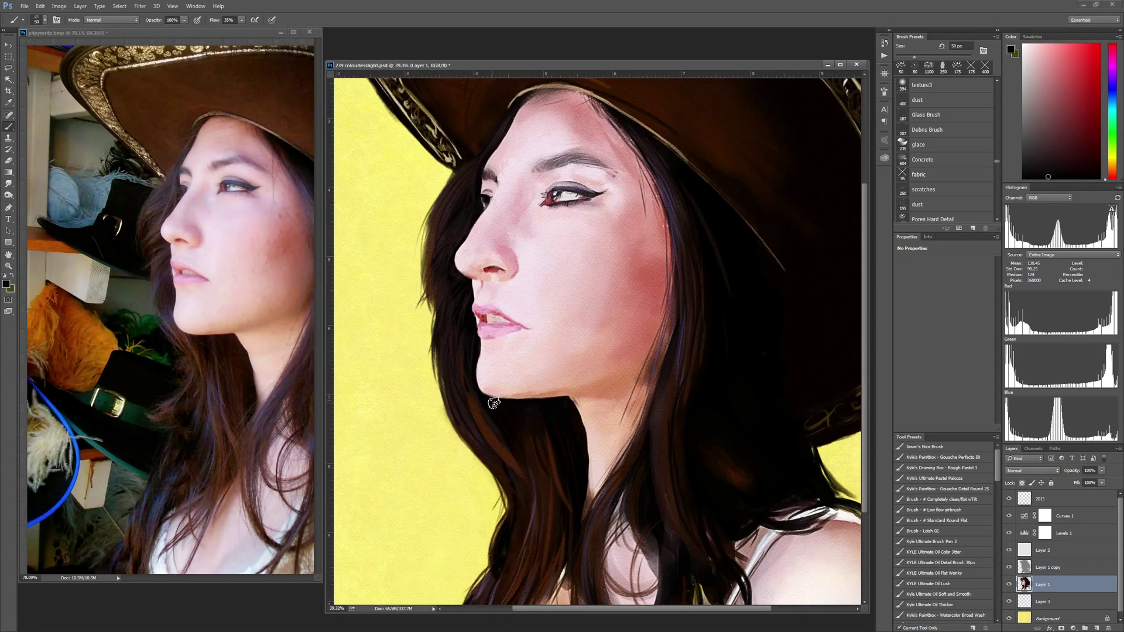
scroll(573, 399, down, 3)
alt+click(565, 377)
click(1045, 132)
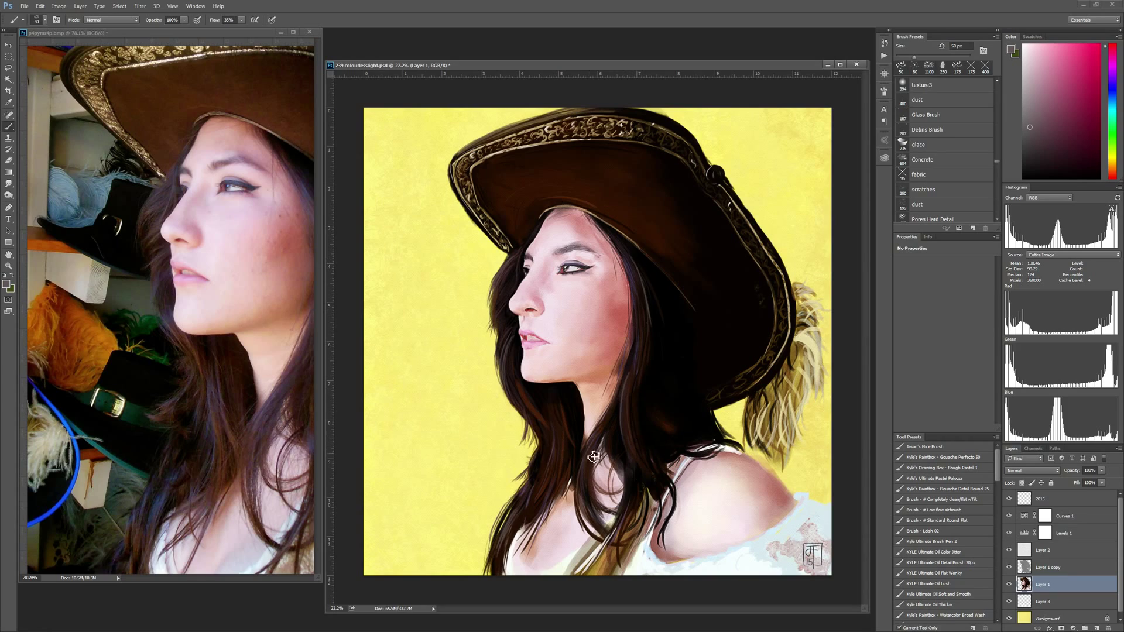
alt+click(565, 474)
key(r)
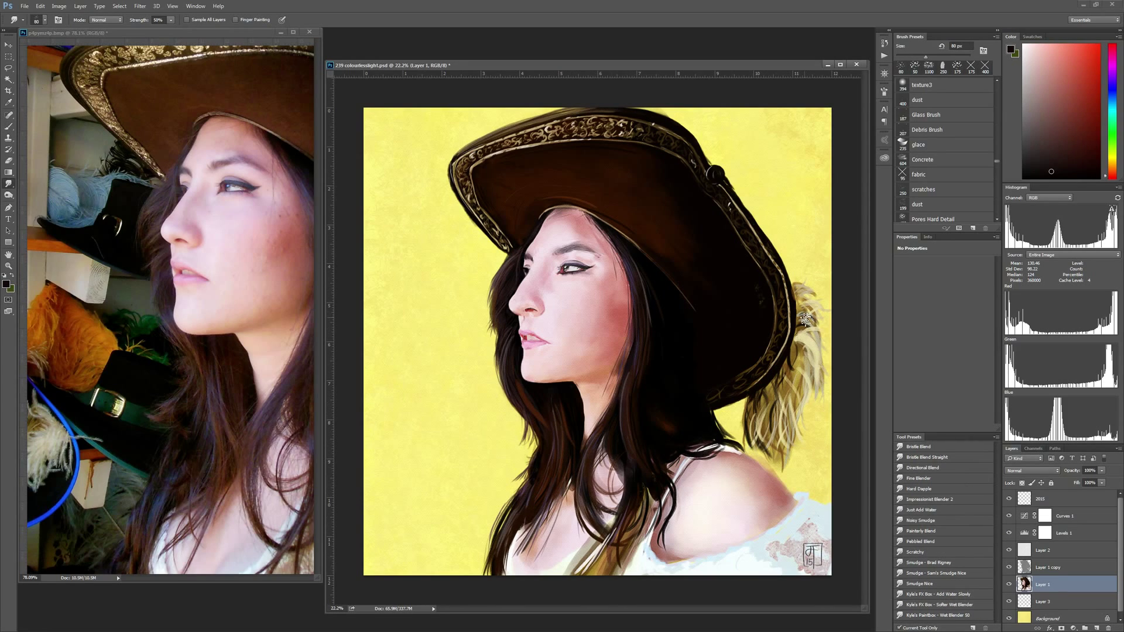